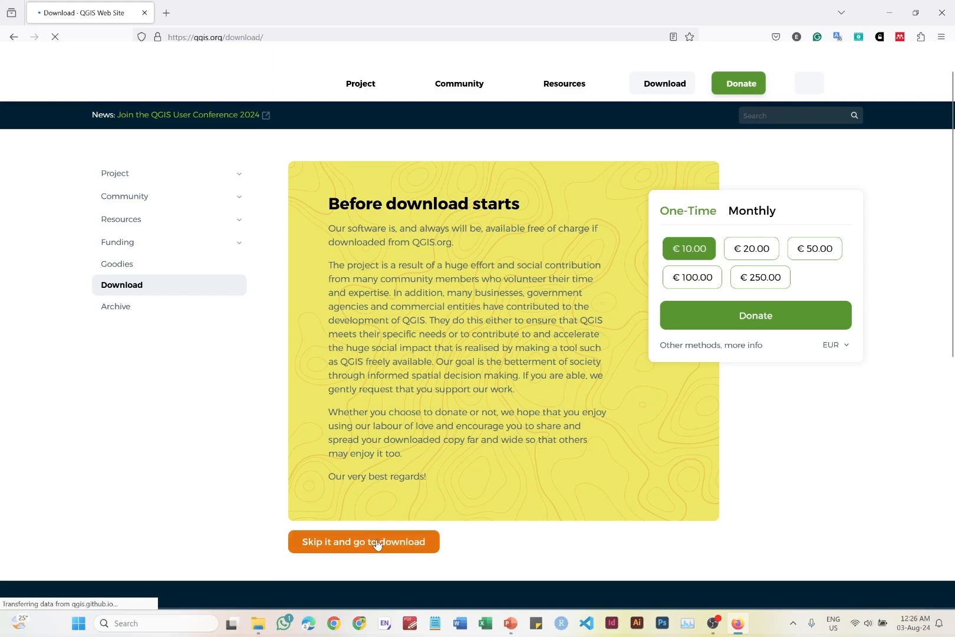
# Skip the donation request and open the OSGeo4W Network Installer page for Windows.
pyautogui.click(340, 533)
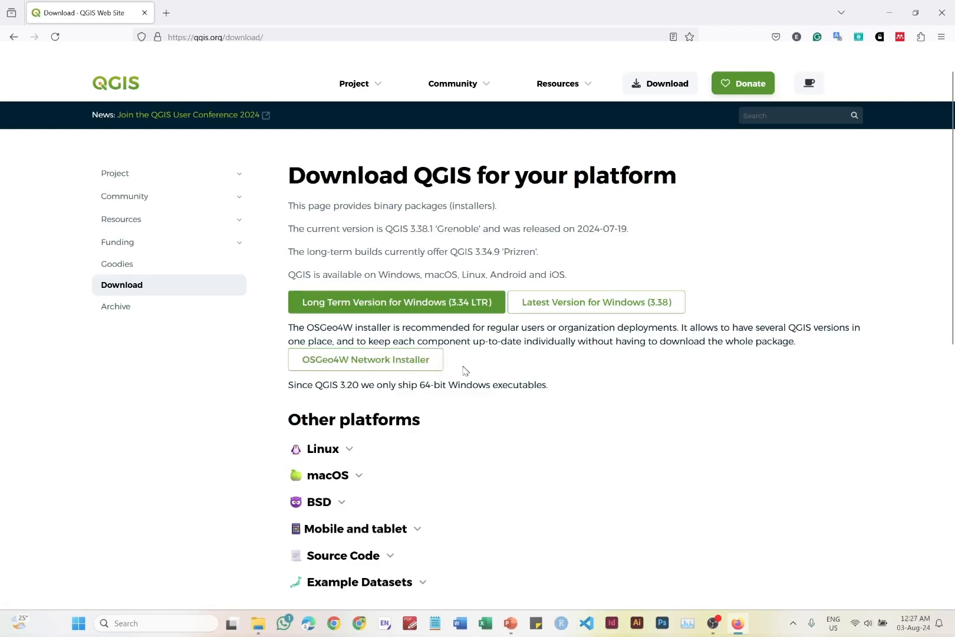
pyautogui.click(413, 364)
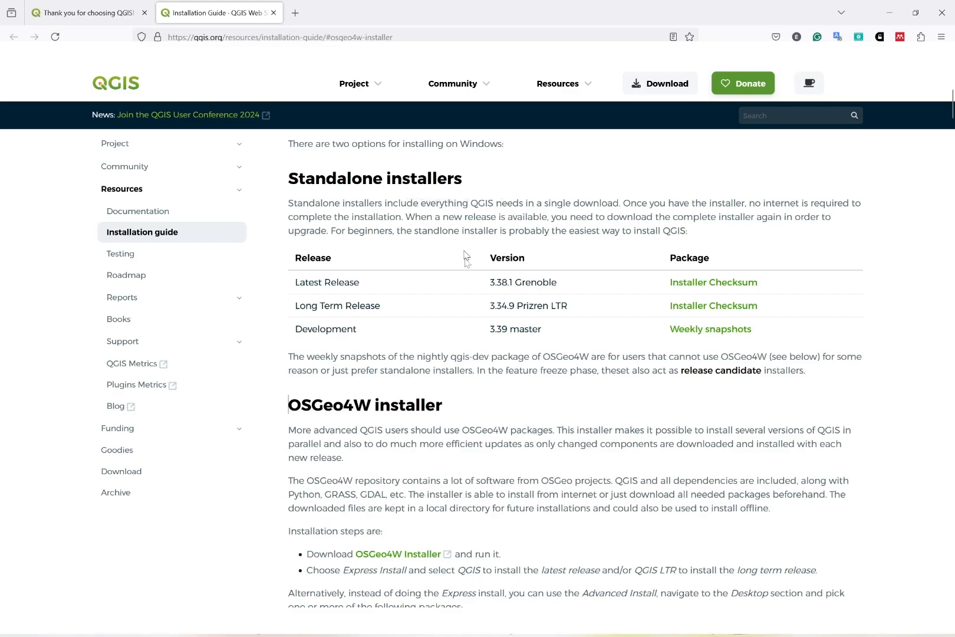
# Download the OSGeo4W Installer from the installation guide, saving osgeo4w-setup.exe to the Desktop folder.
pyautogui.scroll(-2, 470, 340)
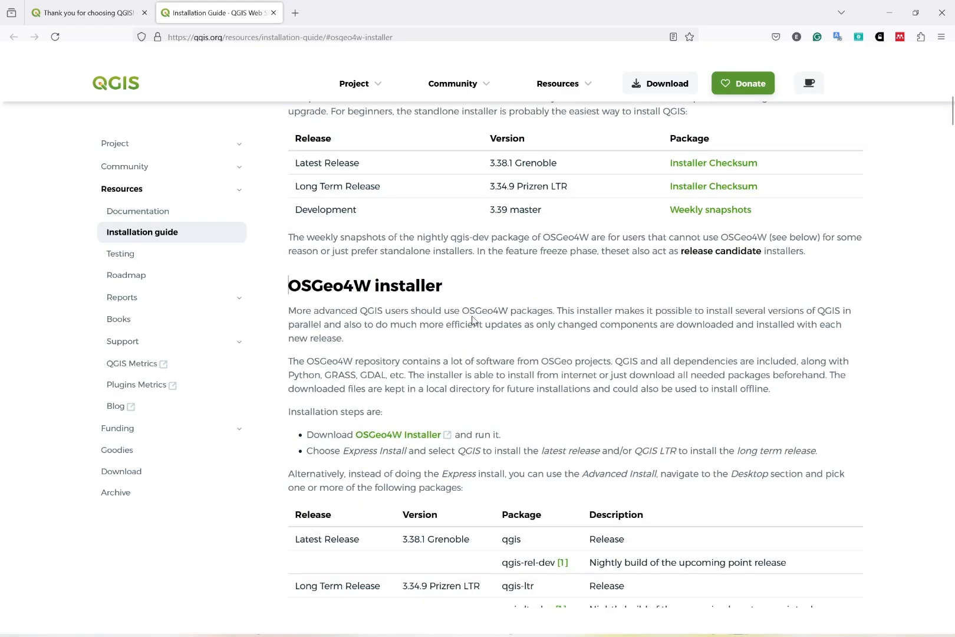
pyautogui.scroll(-1, 455, 312)
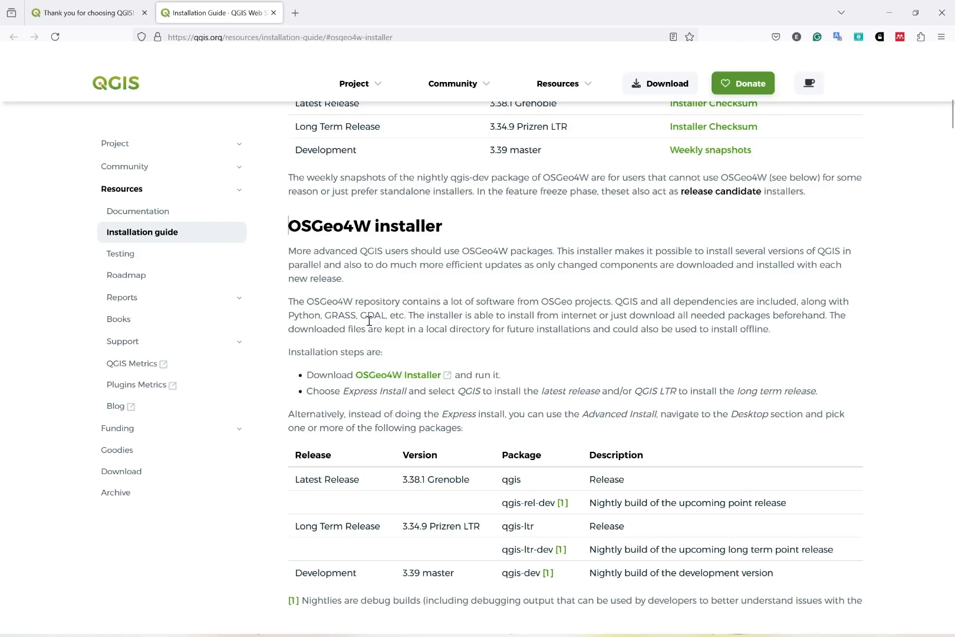
pyautogui.scroll(-1, 337, 271)
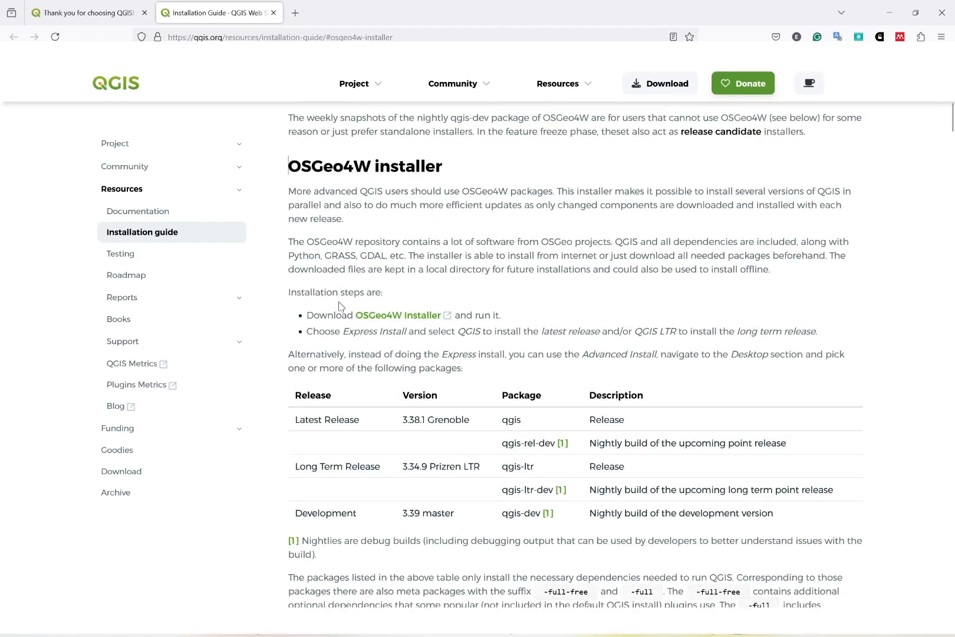
pyautogui.scroll(-1, 341, 309)
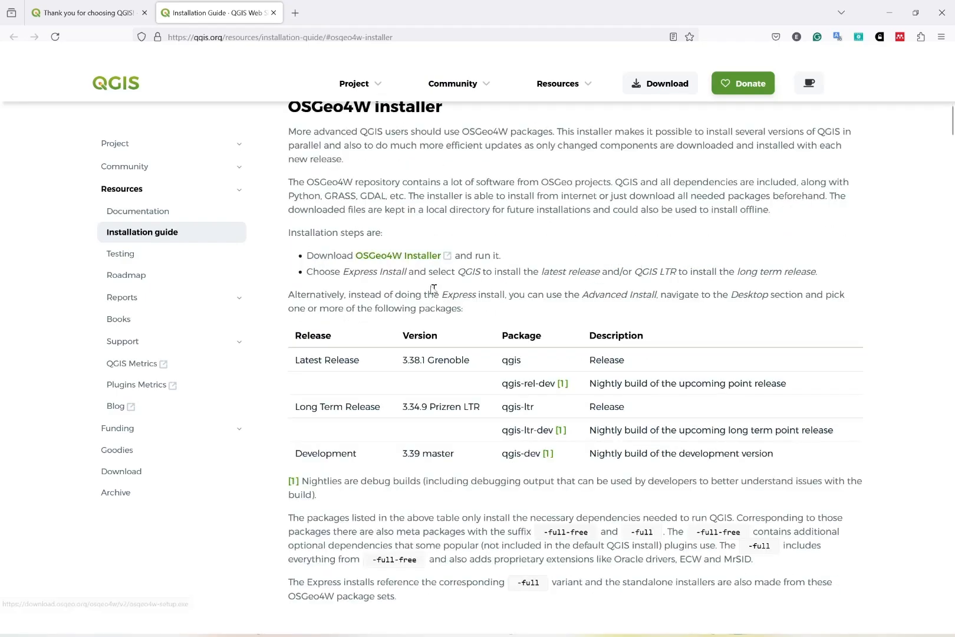
pyautogui.click(404, 257)
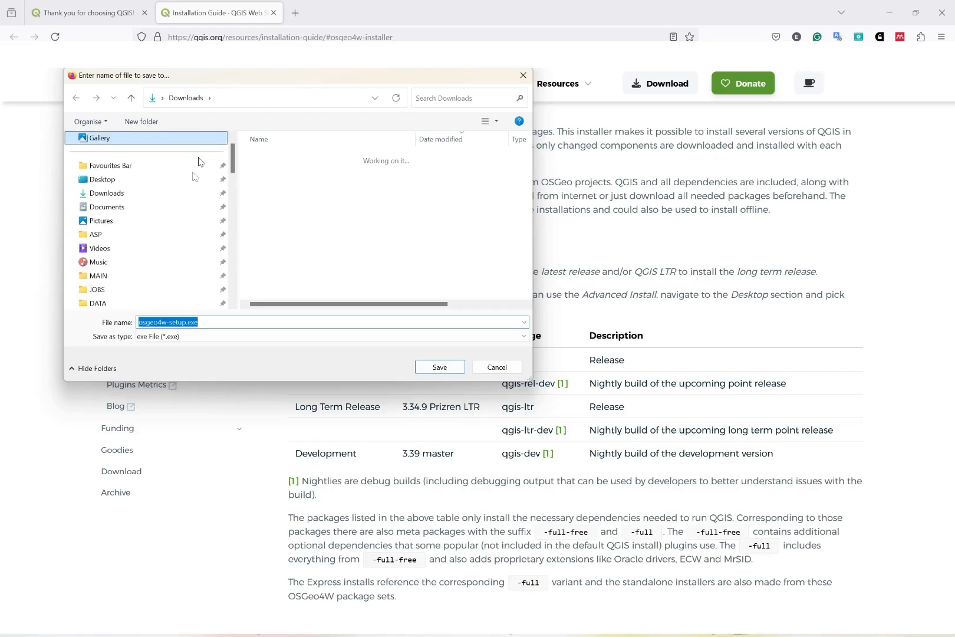
pyautogui.click(111, 207)
pyautogui.click(115, 180)
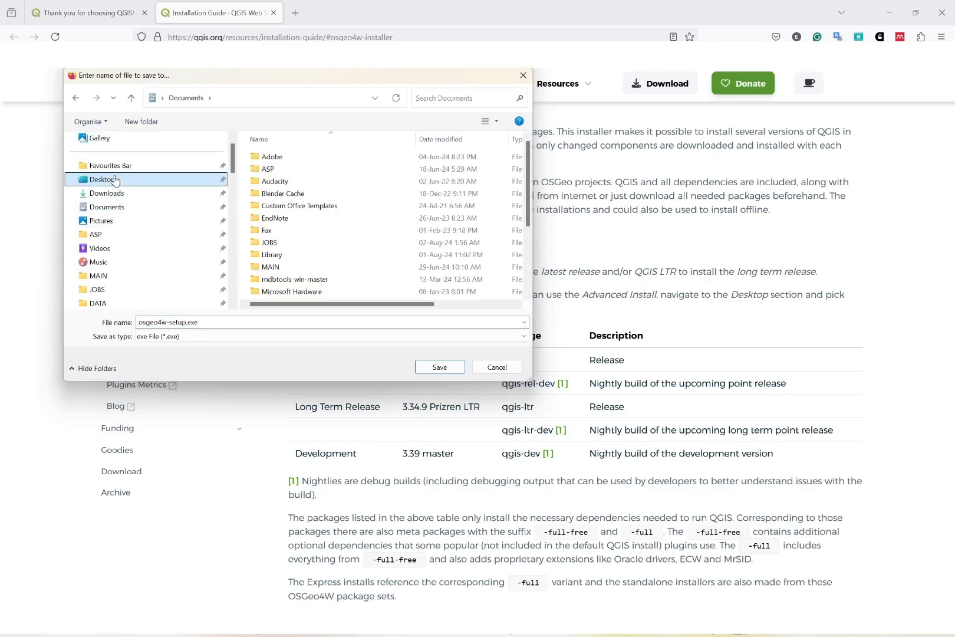
pyautogui.click(440, 367)
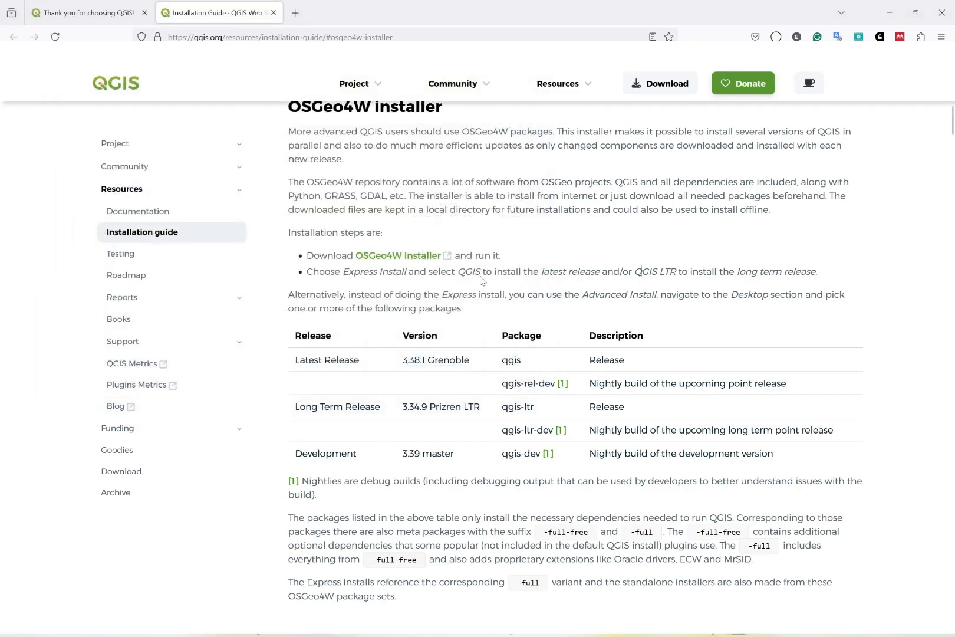
# Show the downloaded installer in its folder and run osgeo4w-setup.exe as administrator.
pyautogui.click(776, 36)
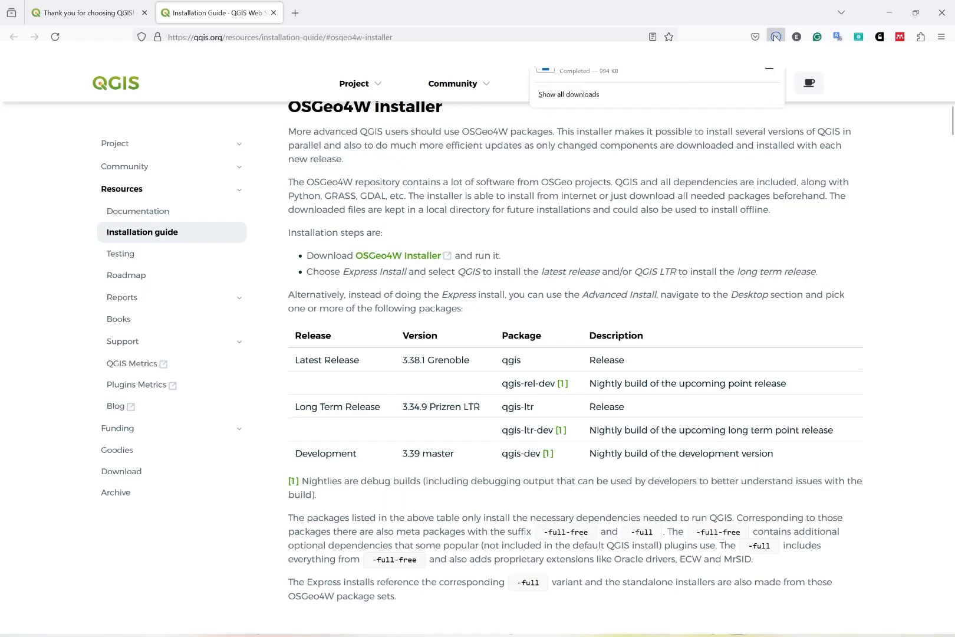
pyautogui.click(773, 70)
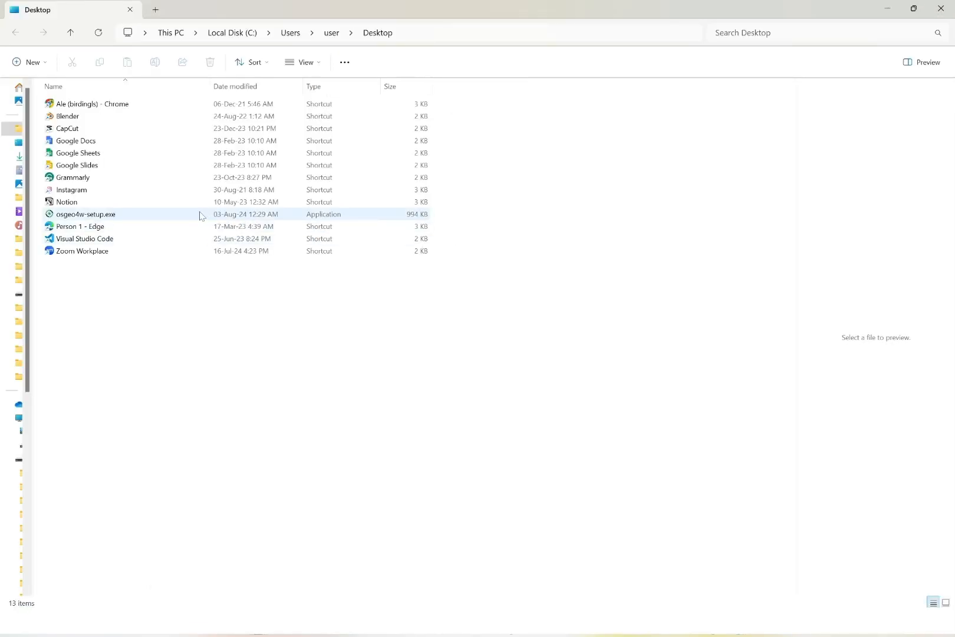
pyautogui.click(134, 215)
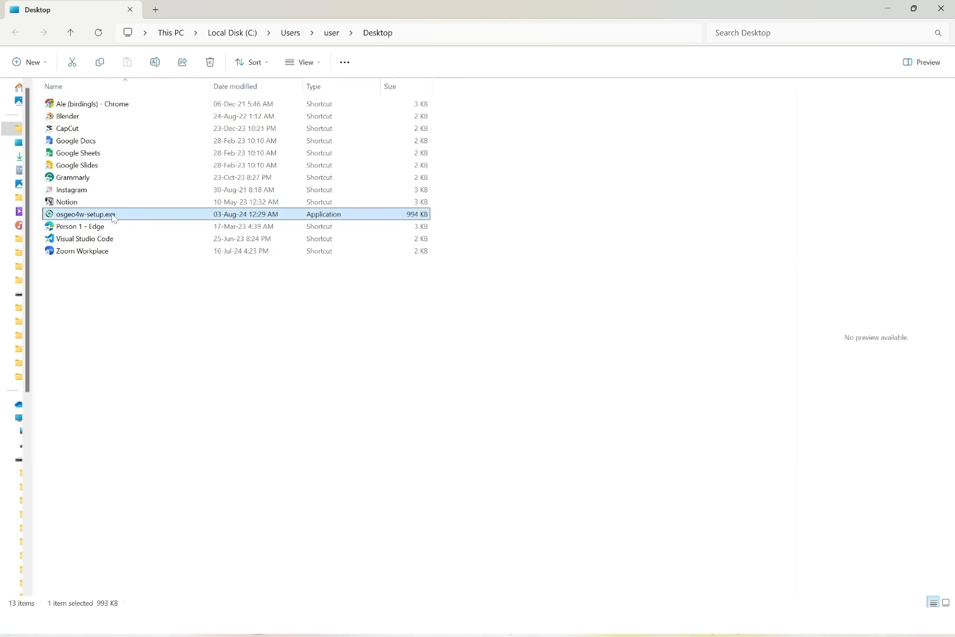
pyautogui.rightClick(111, 215)
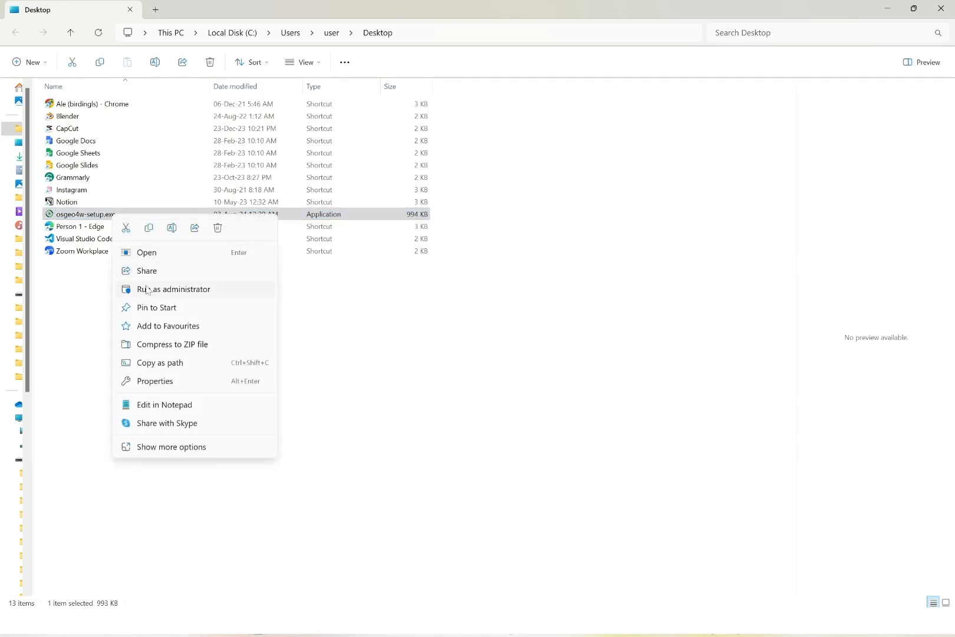
pyautogui.click(147, 290)
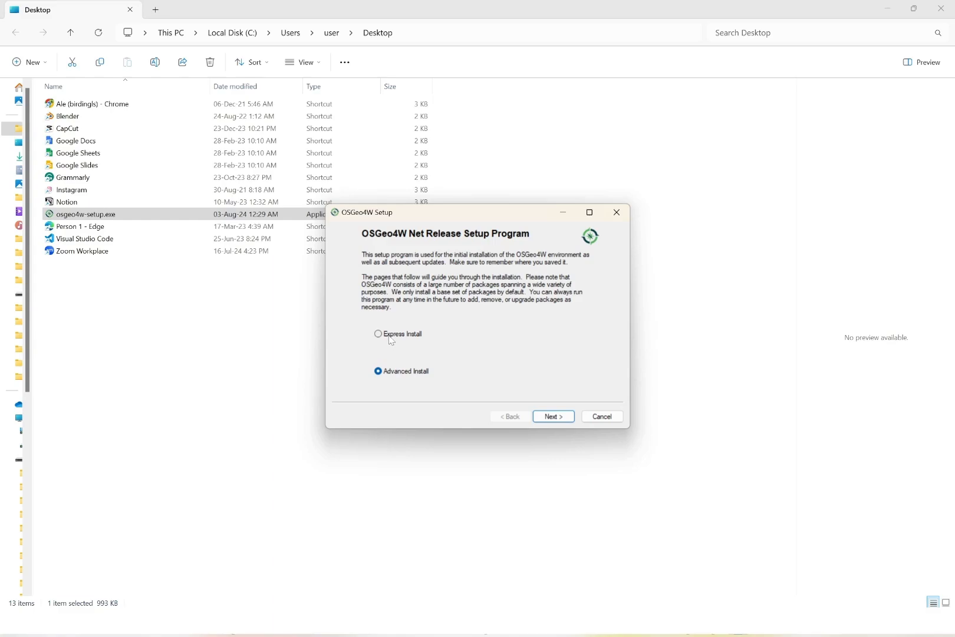
pyautogui.click(390, 339)
pyautogui.click(553, 416)
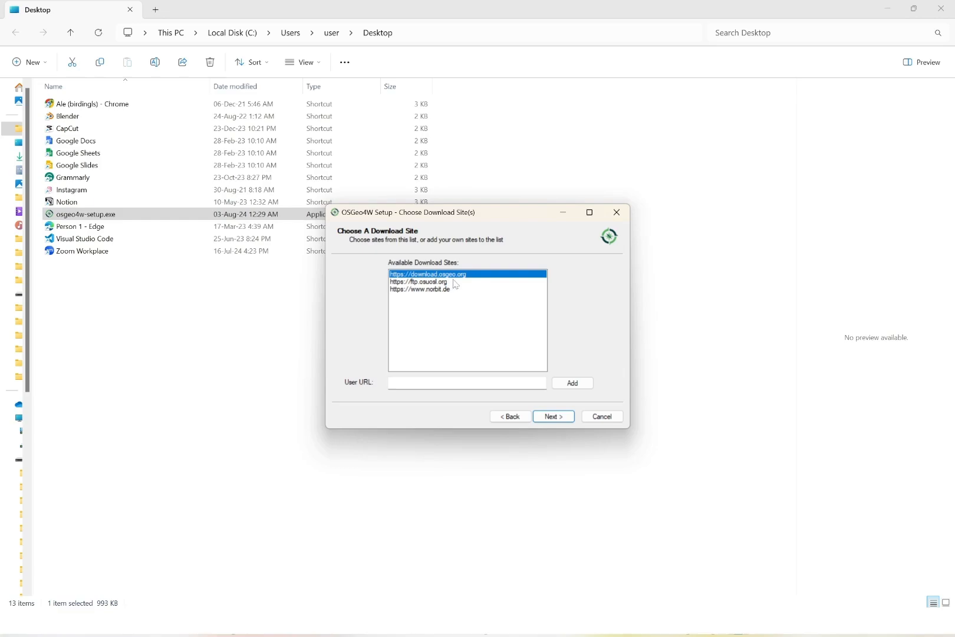
pyautogui.click(554, 417)
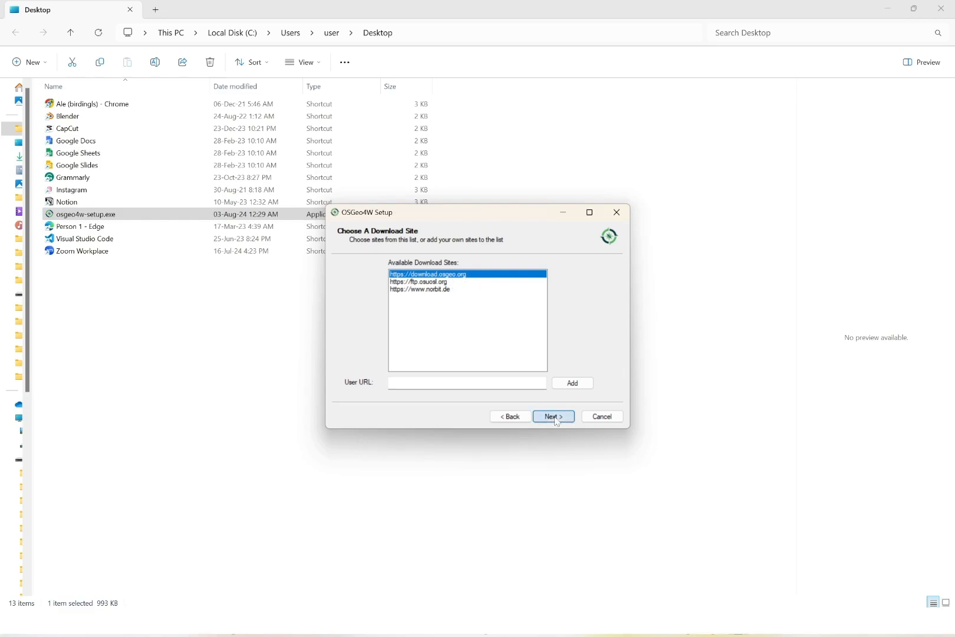
pyautogui.press('alt')
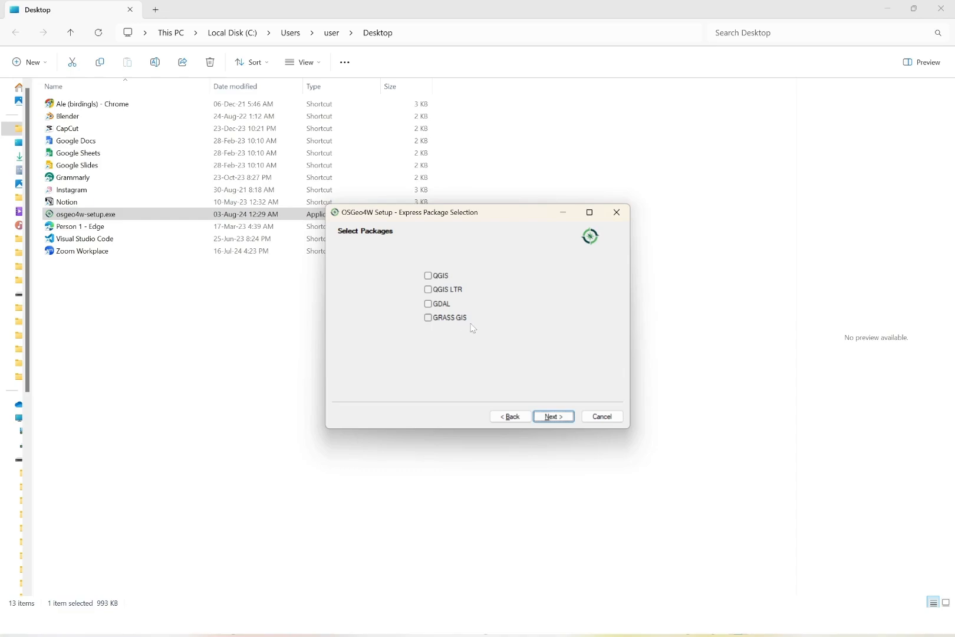
# Select the QGIS LTR, GDAL and GRASS GIS packages for installation and continue.
pyautogui.click(429, 289)
pyautogui.click(428, 304)
pyautogui.click(428, 317)
pyautogui.click(555, 418)
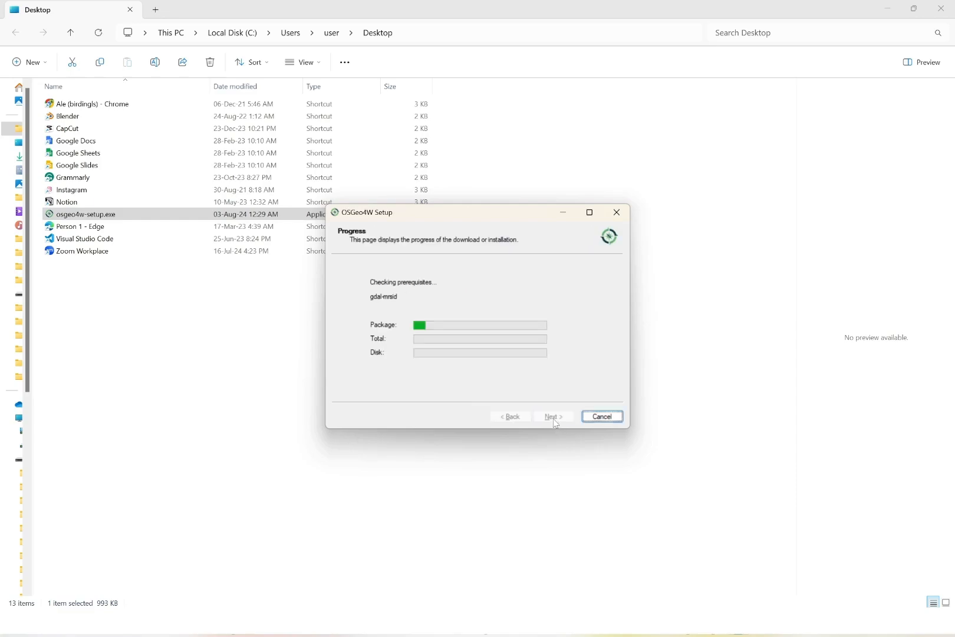
# Look through the unmet dependencies and accept installing the required packages.
pyautogui.scroll(-15, 463, 319)
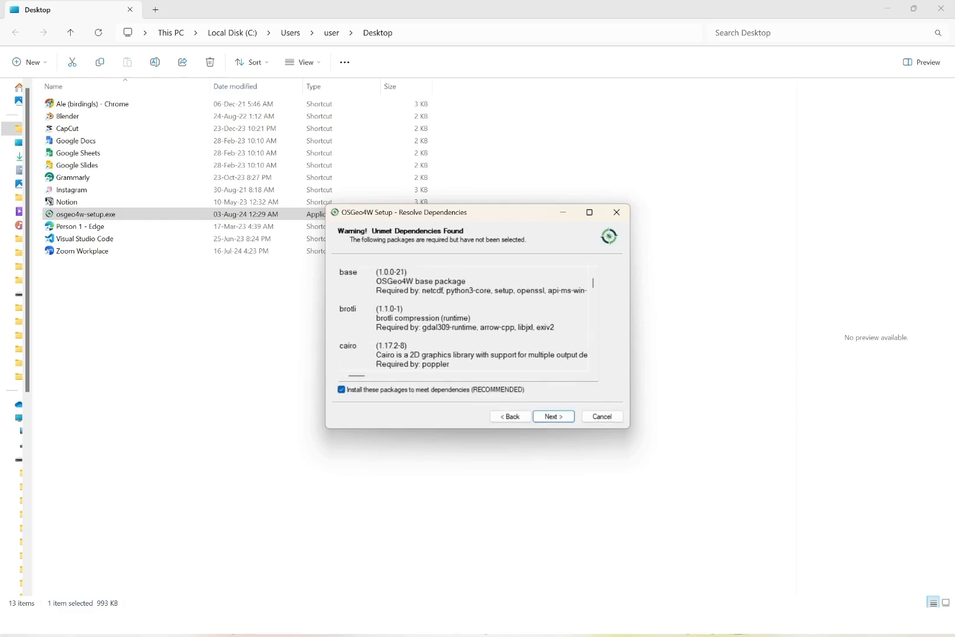
pyautogui.scroll(-10, 463, 319)
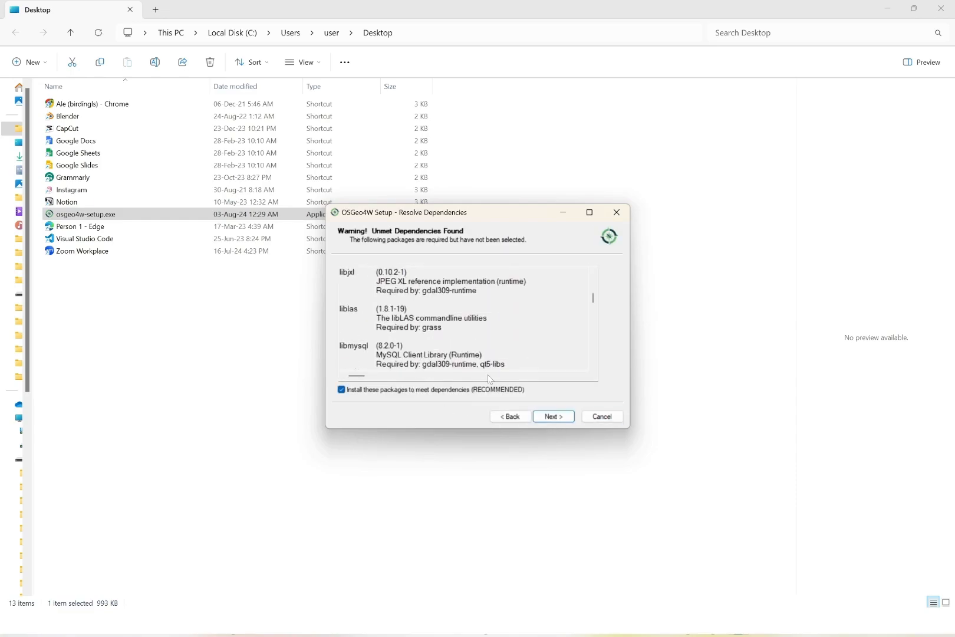
pyautogui.click(552, 417)
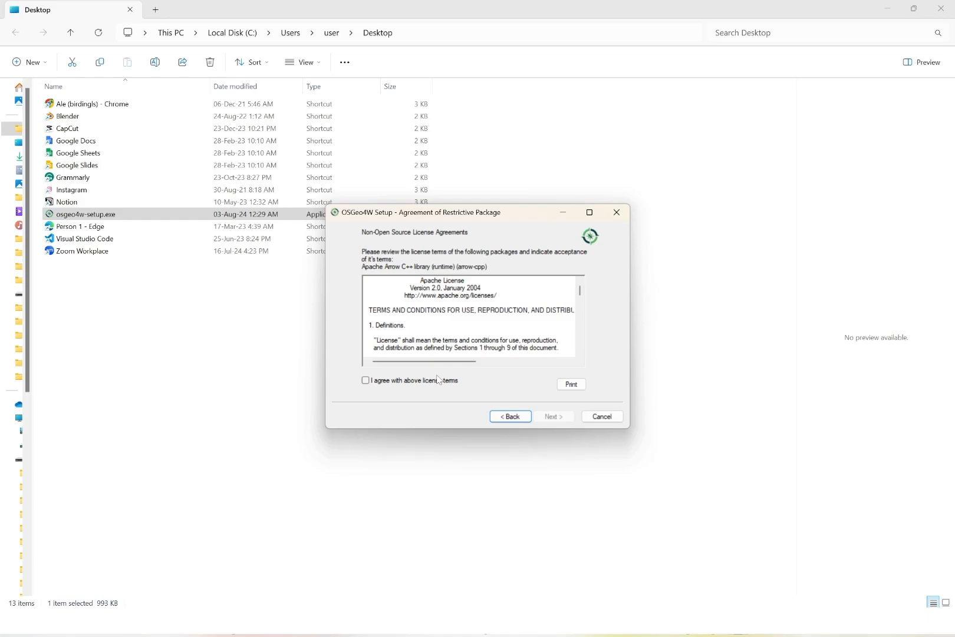
# Agree to the license terms of each restrictive package, including Apache Arrow, ECW, Oracle Instant Client and SZIP, then install and finish the setup.
pyautogui.click(365, 380)
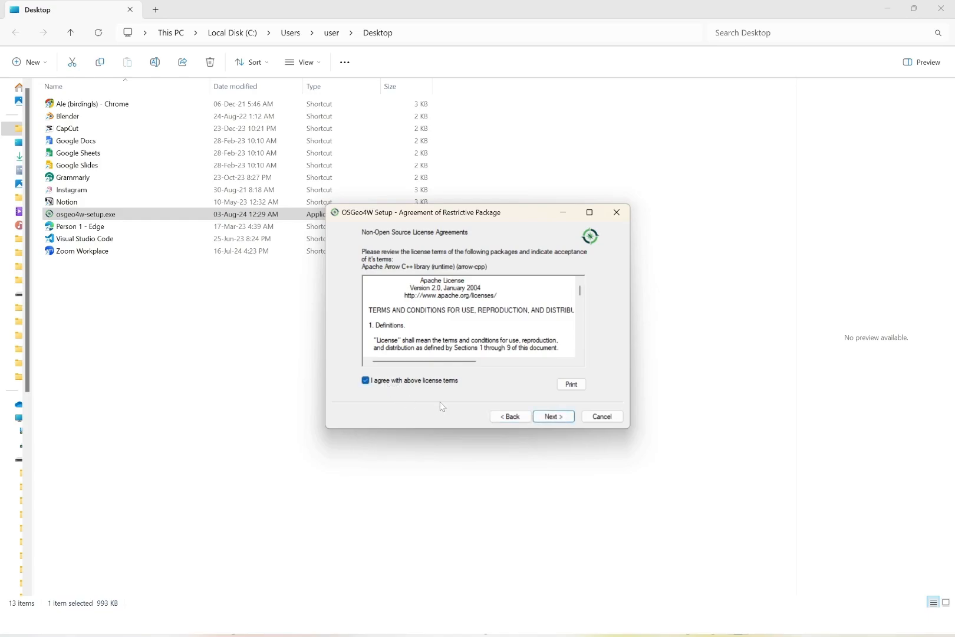
pyautogui.click(551, 418)
pyautogui.click(425, 382)
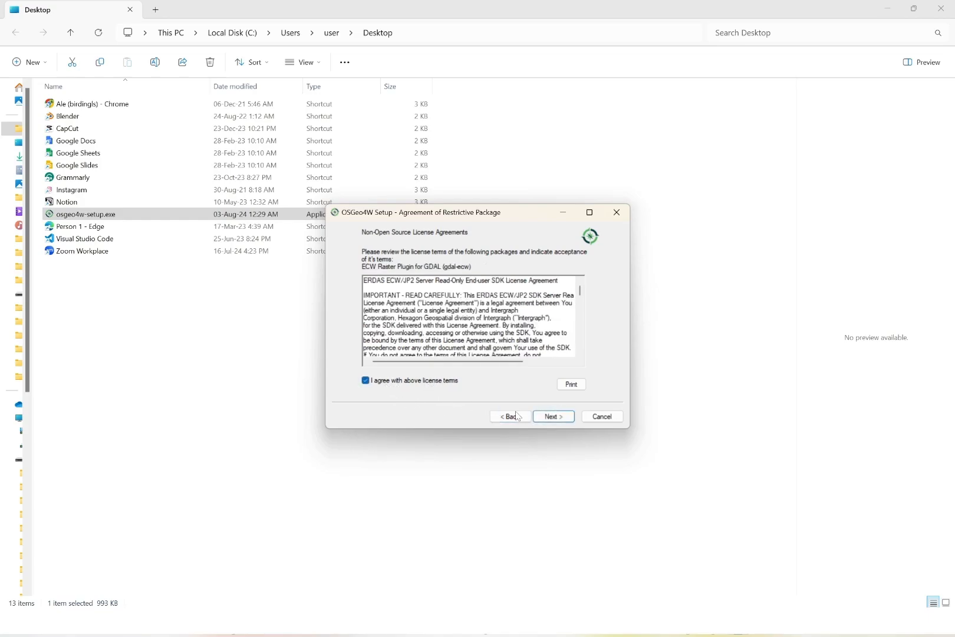
pyautogui.click(542, 417)
pyautogui.click(366, 381)
pyautogui.click(553, 417)
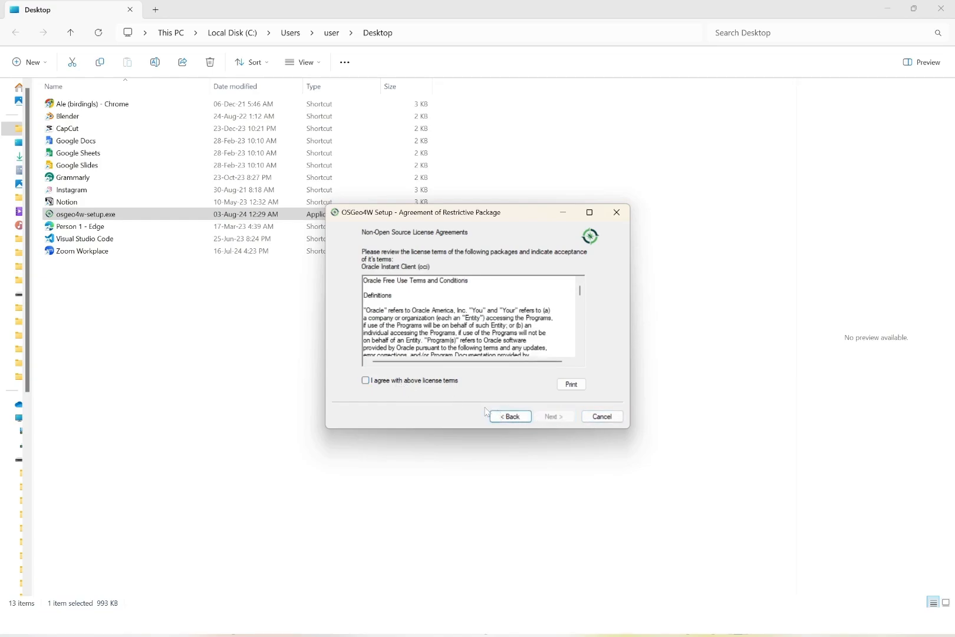
pyautogui.click(422, 383)
pyautogui.click(540, 417)
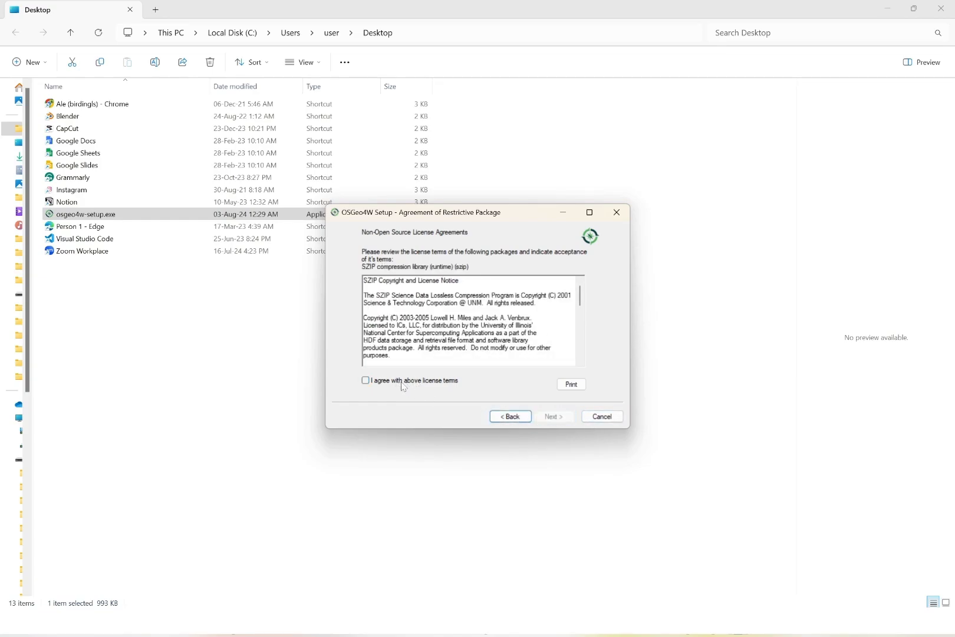
pyautogui.click(401, 382)
pyautogui.click(553, 417)
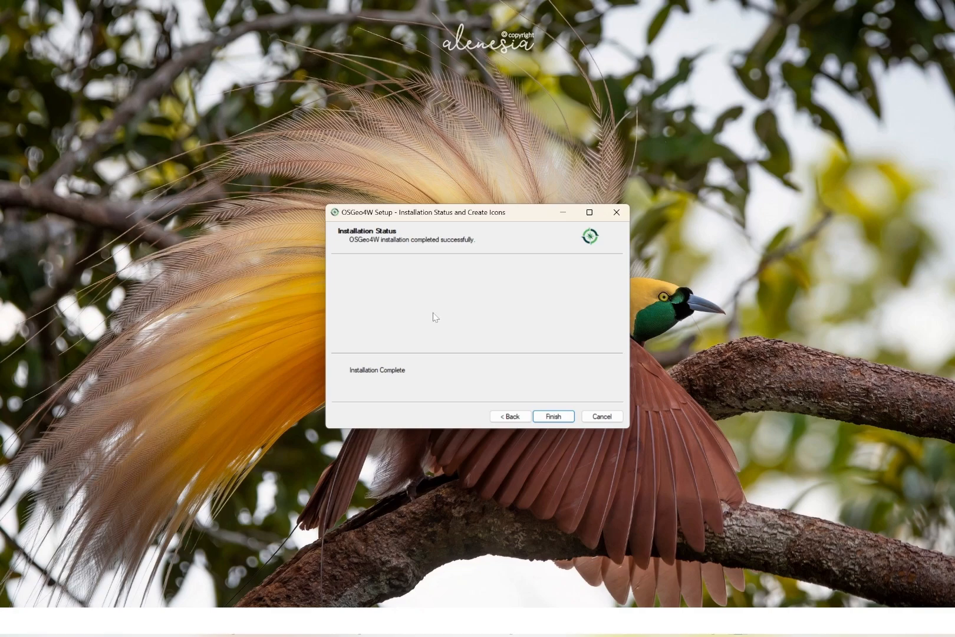
pyautogui.click(553, 416)
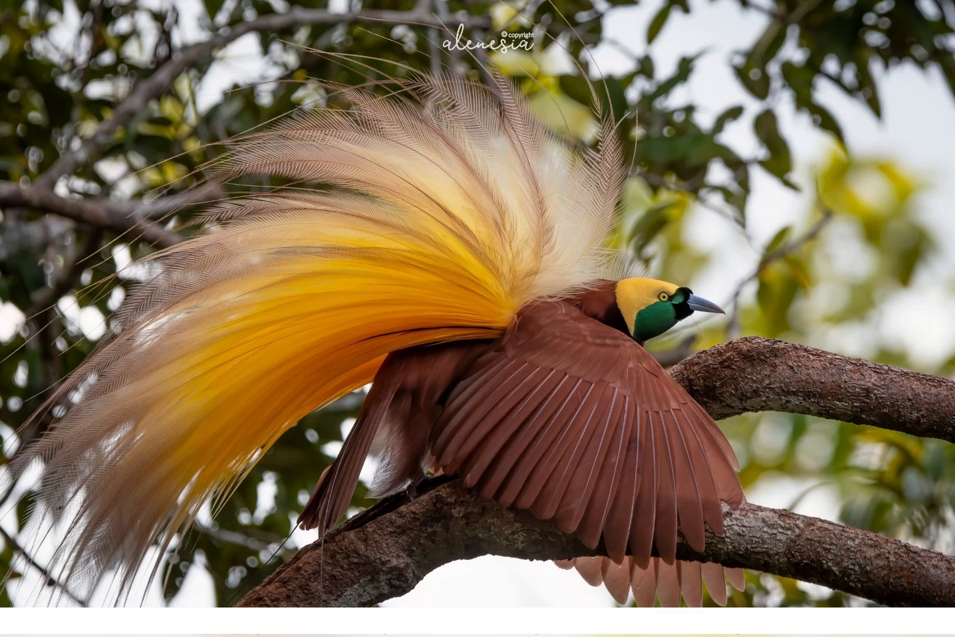
# Search the installed programs for "qg" and launch QGIS.
pyautogui.press('super')
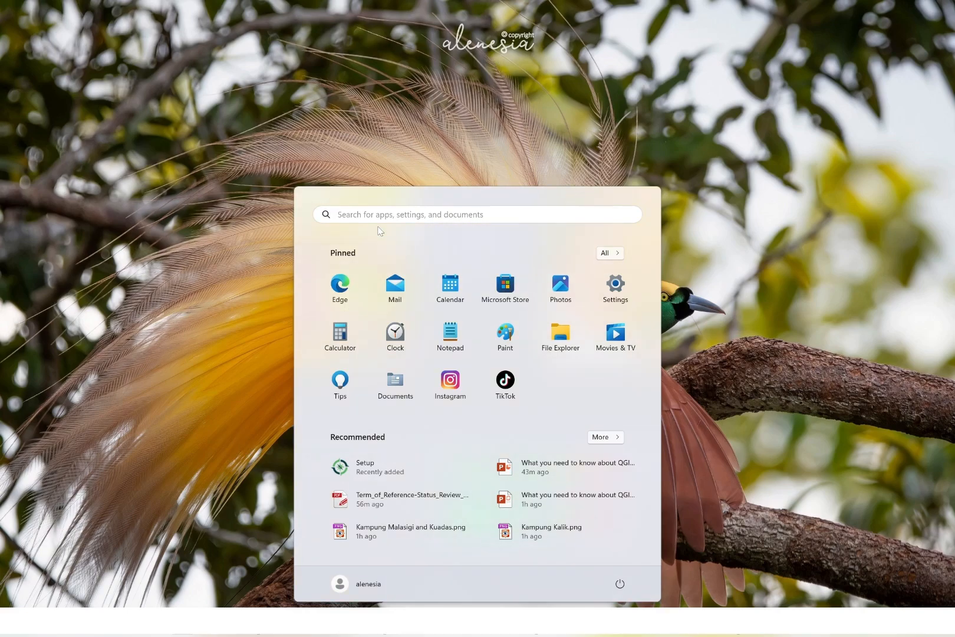
pyautogui.write('qg')
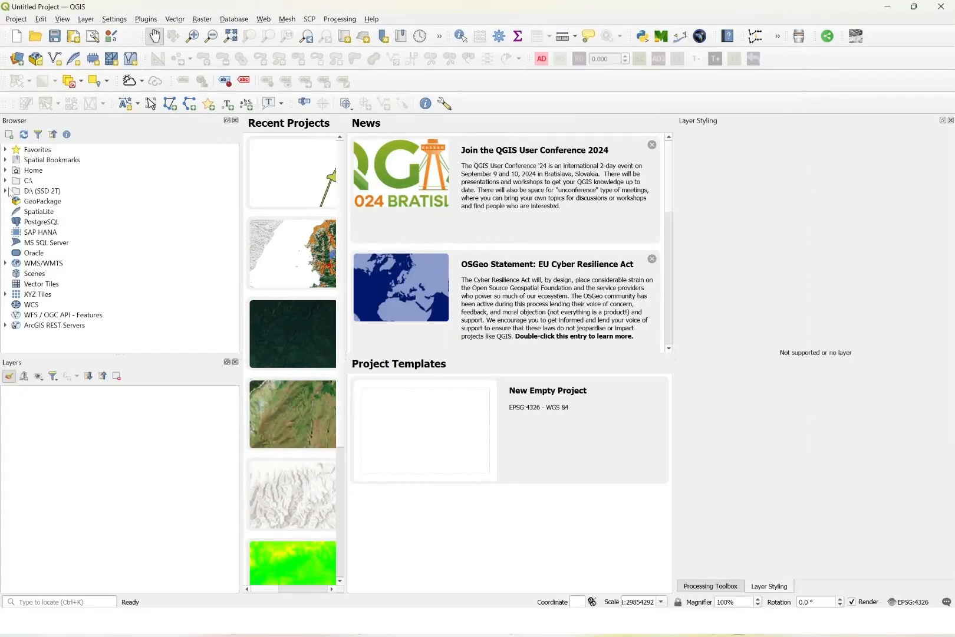
# Start a project from the New Empty Project template and resize the side panels to enlarge the map canvas.
pyautogui.moveTo(162, 258); pyautogui.dragTo(128, 258)
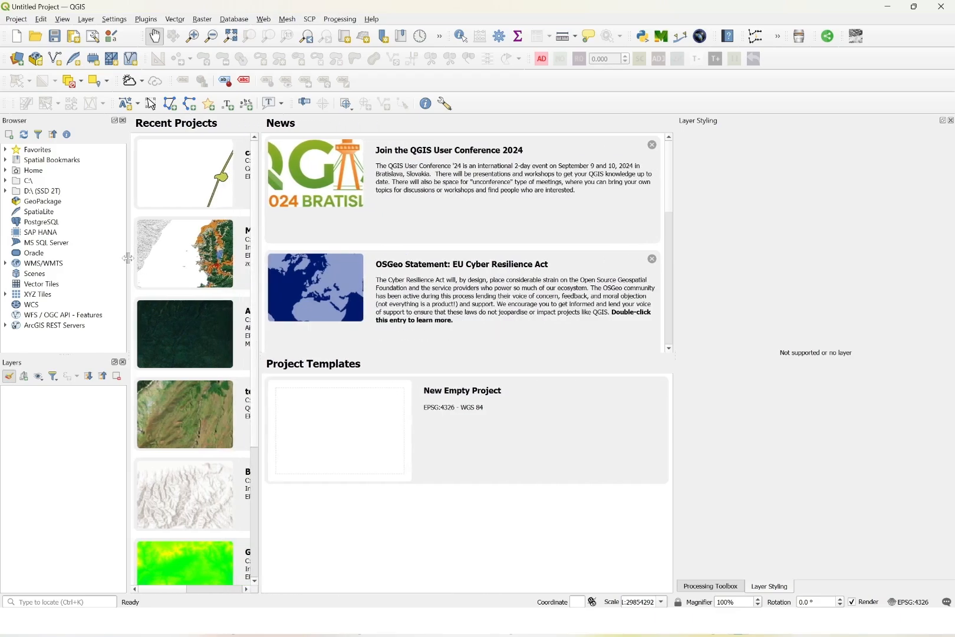
pyautogui.click(353, 418)
pyautogui.doubleClick(355, 422)
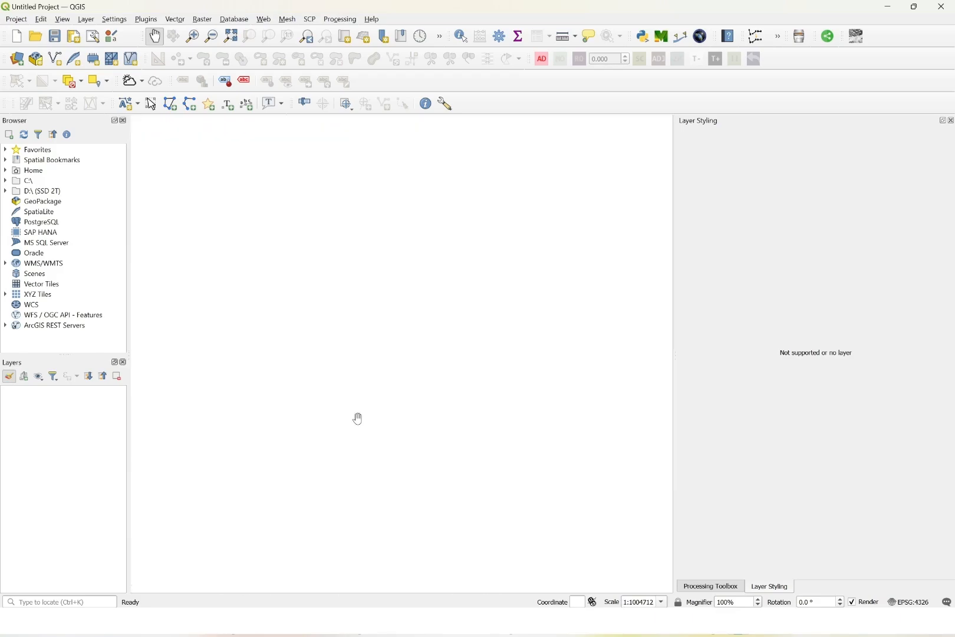
pyautogui.moveTo(683, 252); pyautogui.dragTo(775, 255)
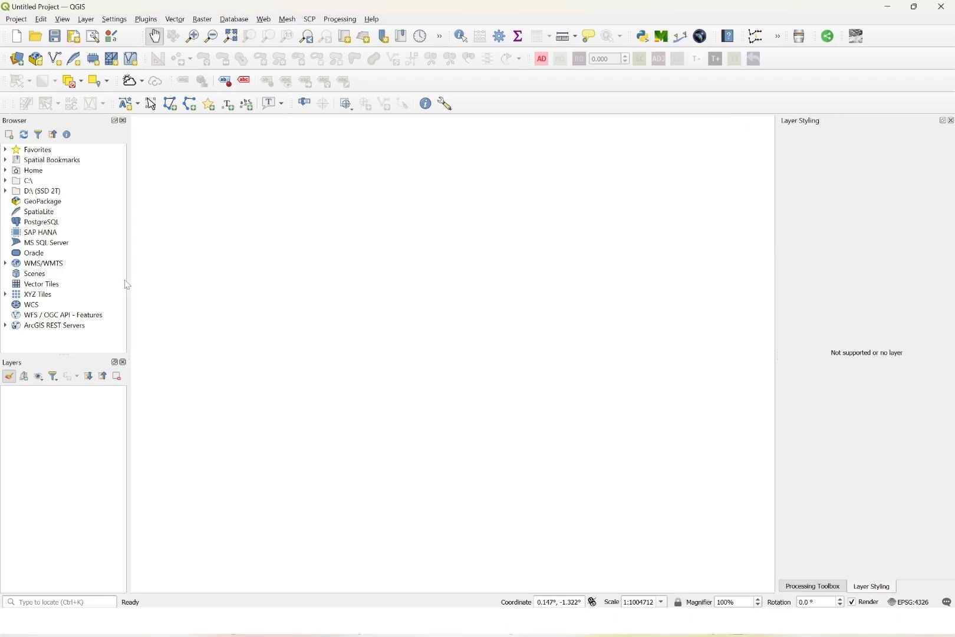
pyautogui.moveTo(129, 278); pyautogui.dragTo(172, 280)
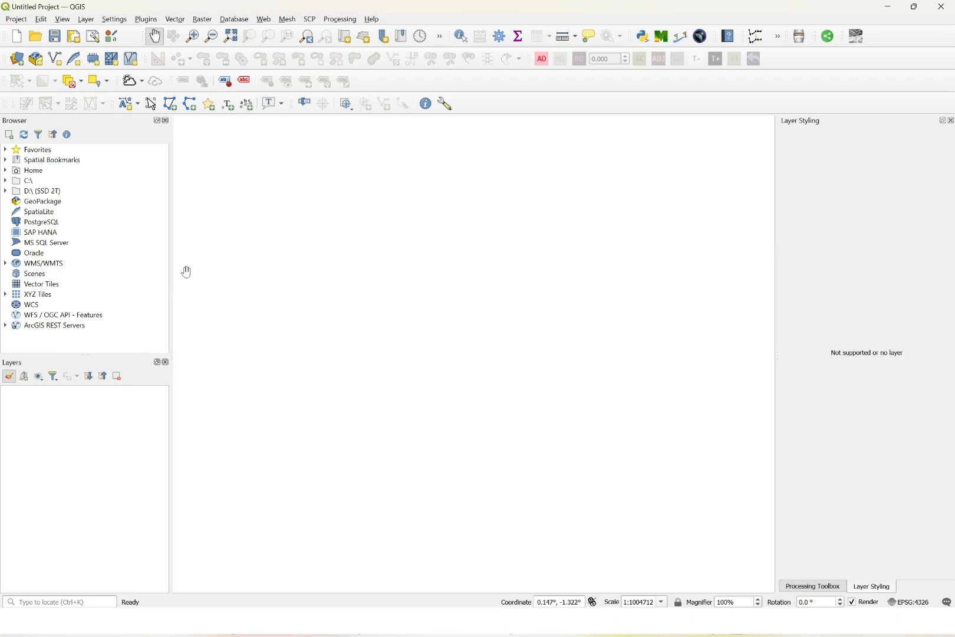
# Open the About QGIS information to check the installed version and its library versions.
pyautogui.click(366, 21)
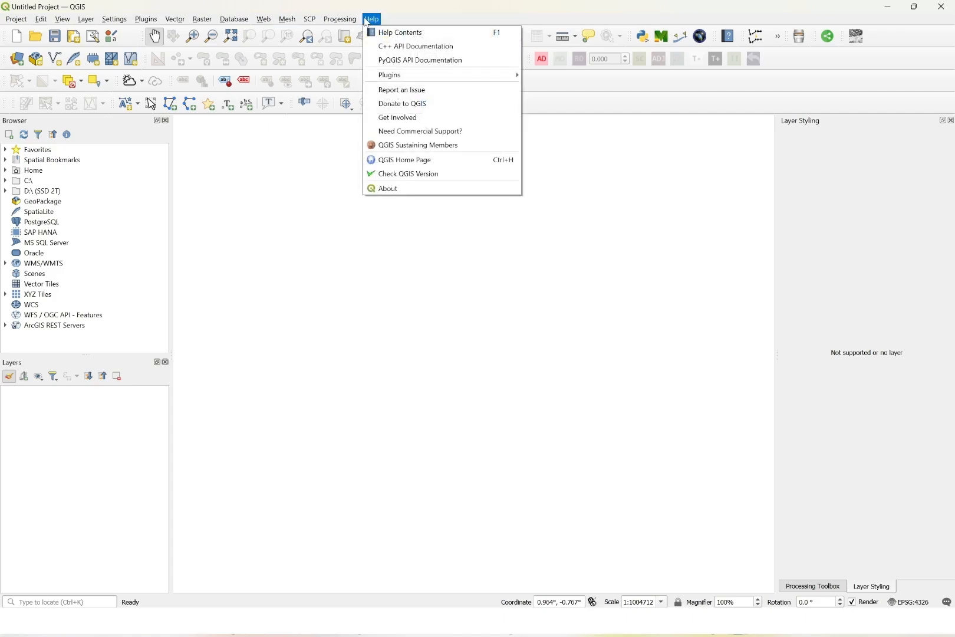
pyautogui.click(423, 188)
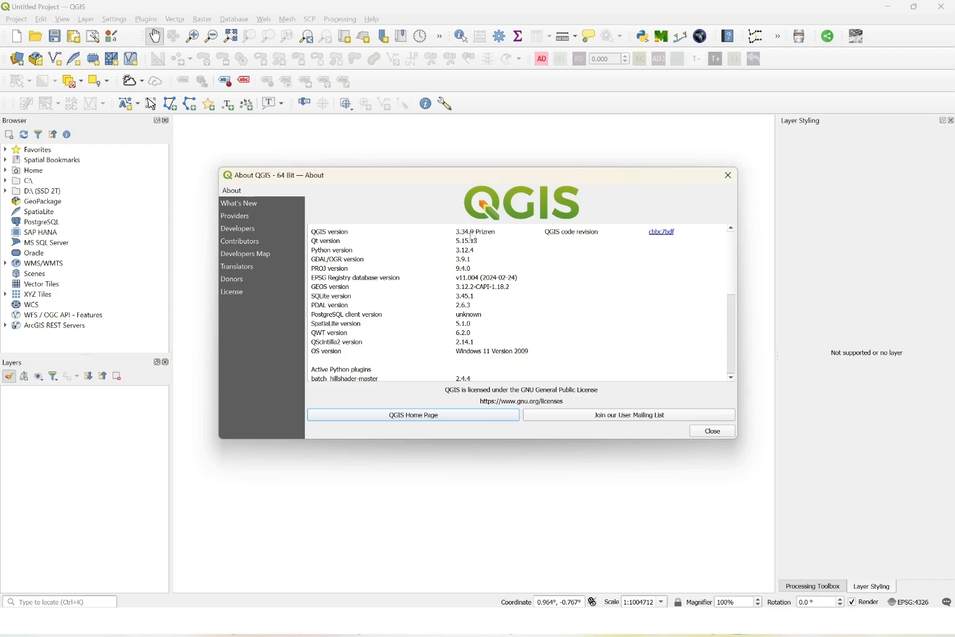
# Close the About information and the Layer Styling and Processing Toolbox panels, and narrow the Browser and Layers panels.
pyautogui.click(705, 432)
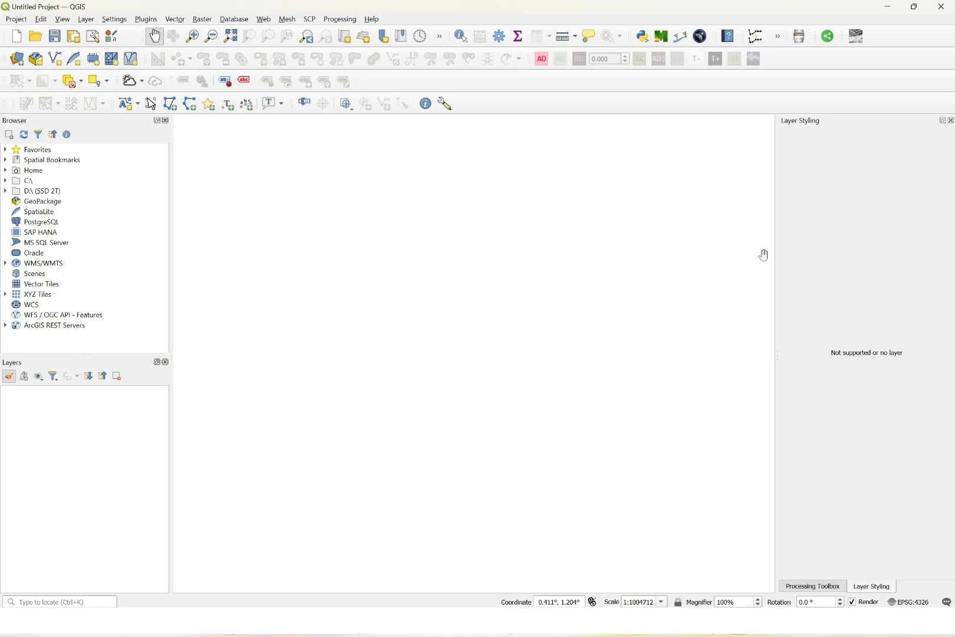
pyautogui.click(950, 121)
pyautogui.click(951, 120)
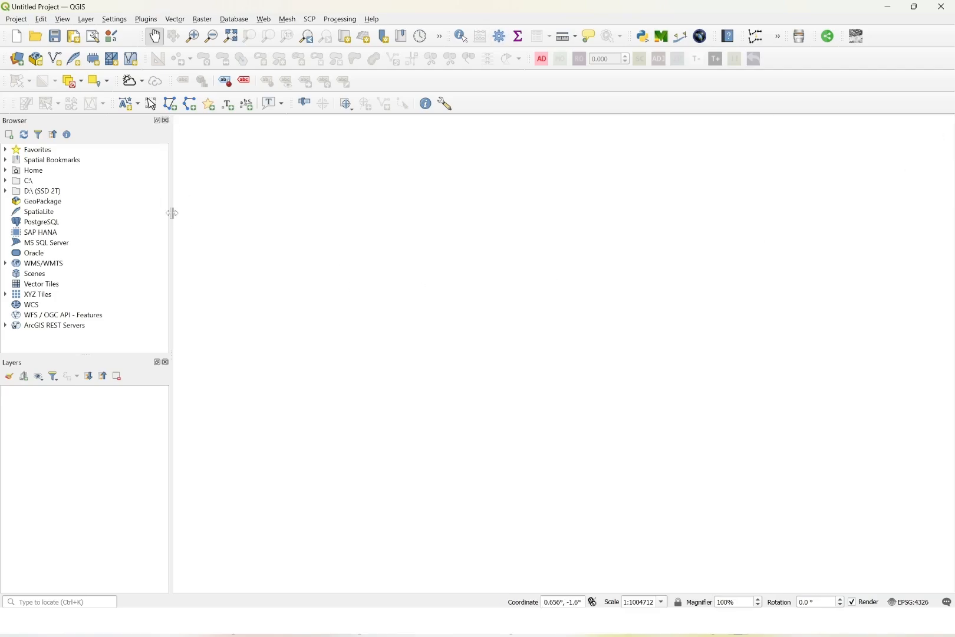
pyautogui.moveTo(170, 250); pyautogui.dragTo(152, 250)
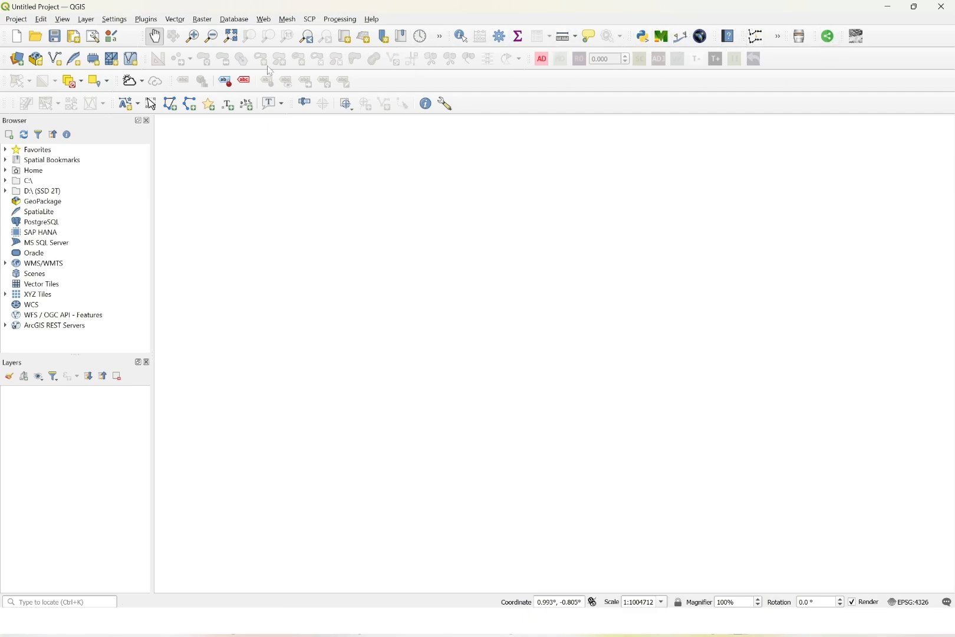
# Open the general program options and review the available interface styles and UI themes.
pyautogui.click(112, 20)
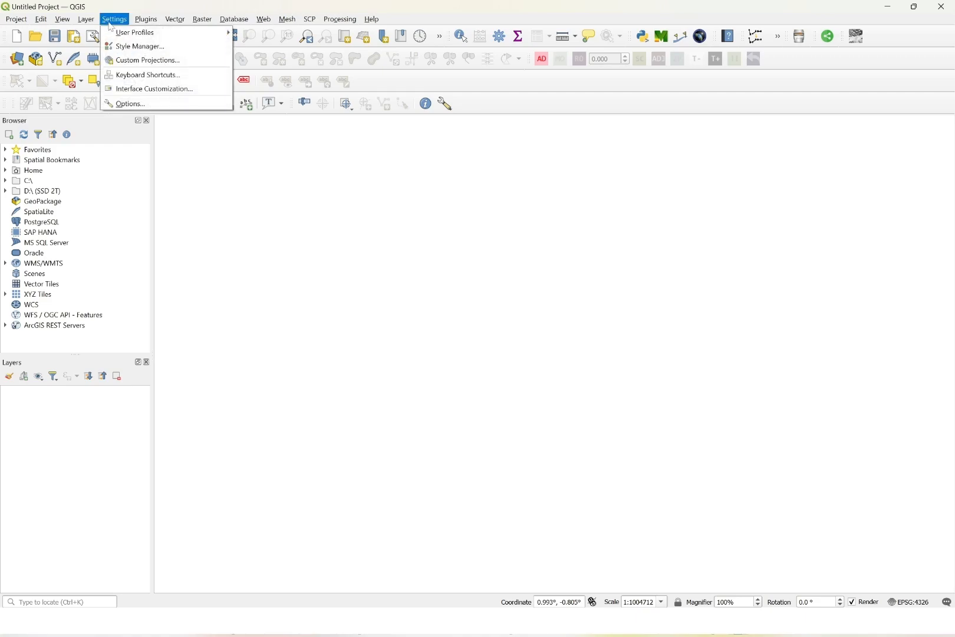
pyautogui.click(146, 105)
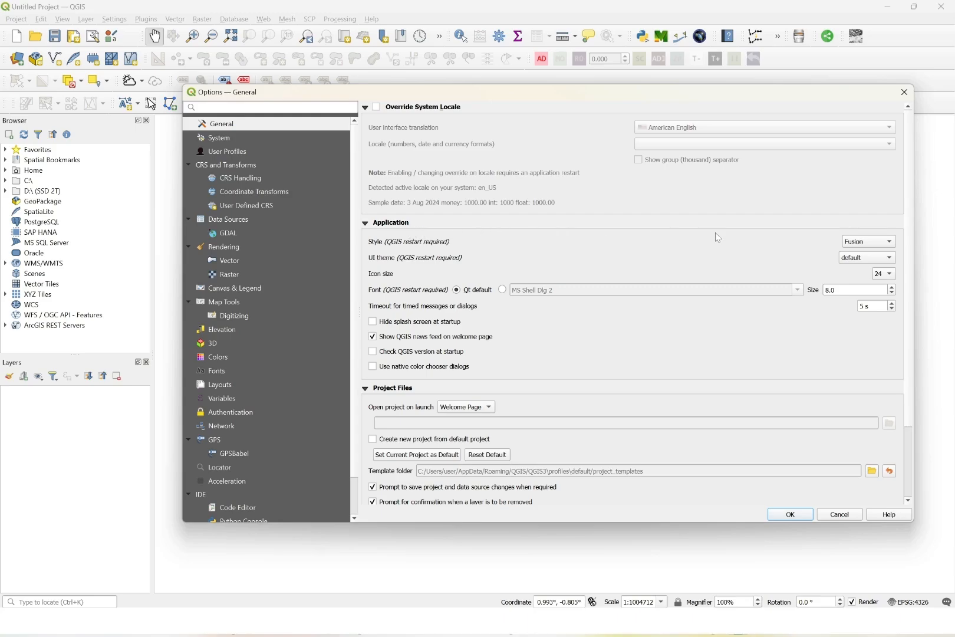
pyautogui.click(852, 246)
pyautogui.click(853, 244)
pyautogui.click(846, 262)
pyautogui.click(847, 259)
pyautogui.click(847, 260)
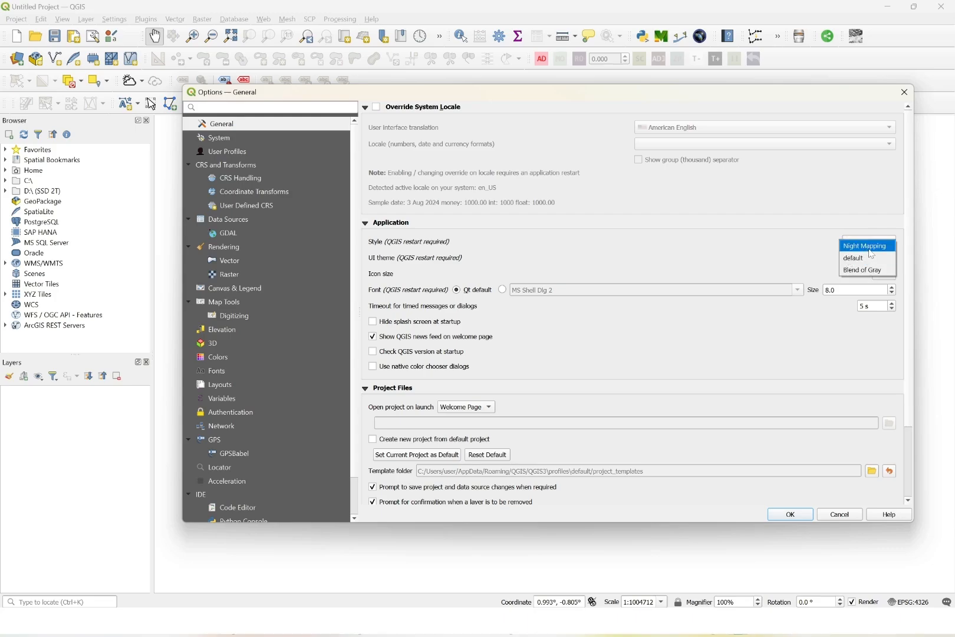
pyautogui.click(760, 264)
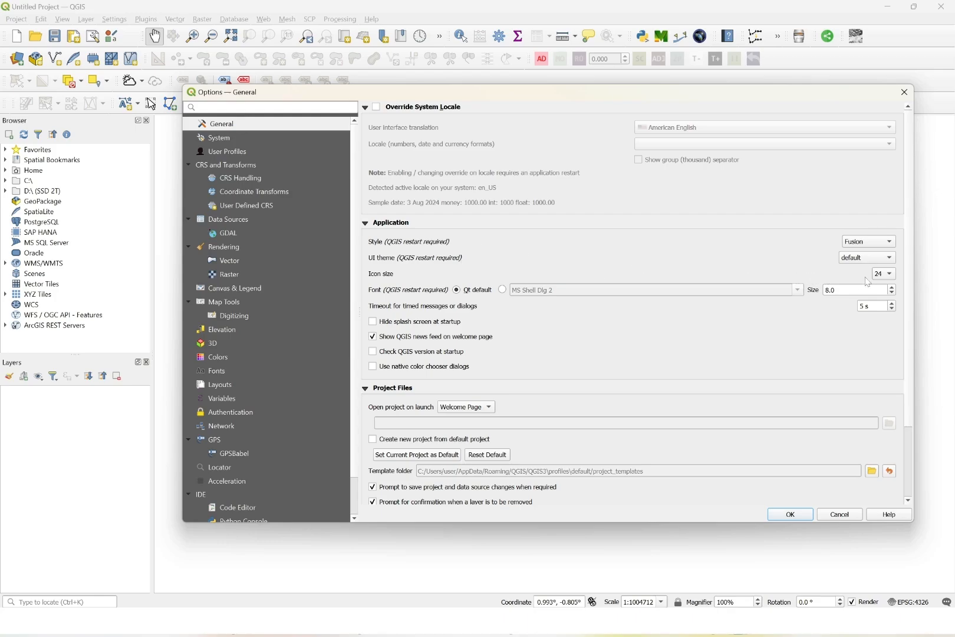
# Compare the interface icon sizes 16 and 24, and set the icon size to 16.
pyautogui.click(885, 274)
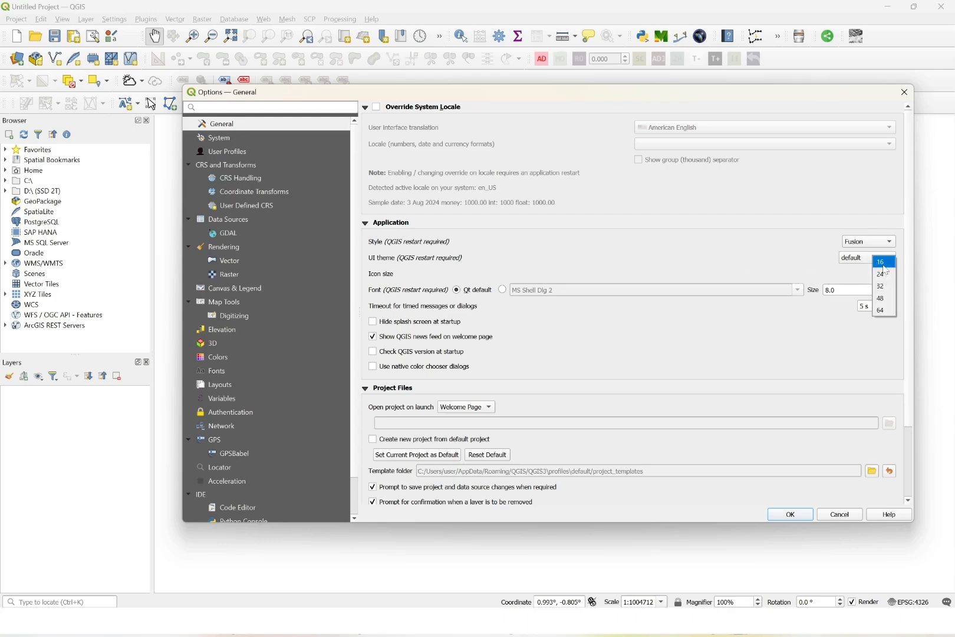
pyautogui.click(885, 262)
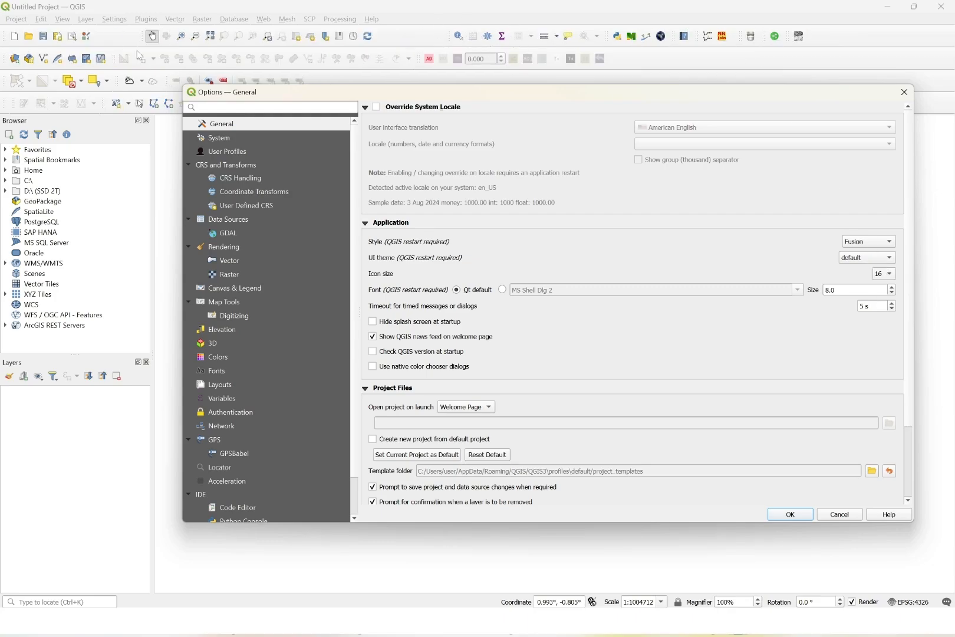
pyautogui.click(885, 273)
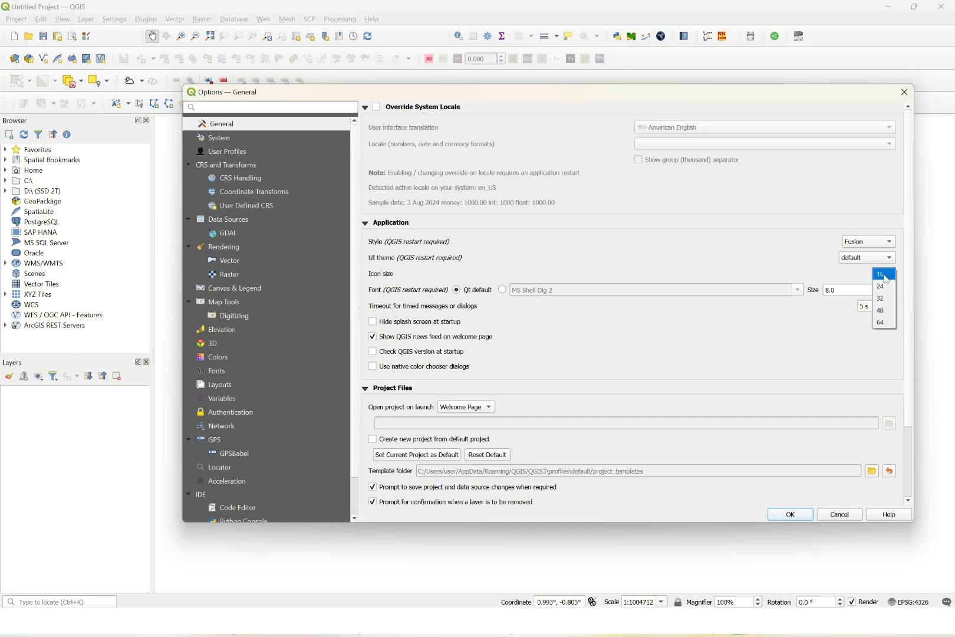
pyautogui.click(884, 286)
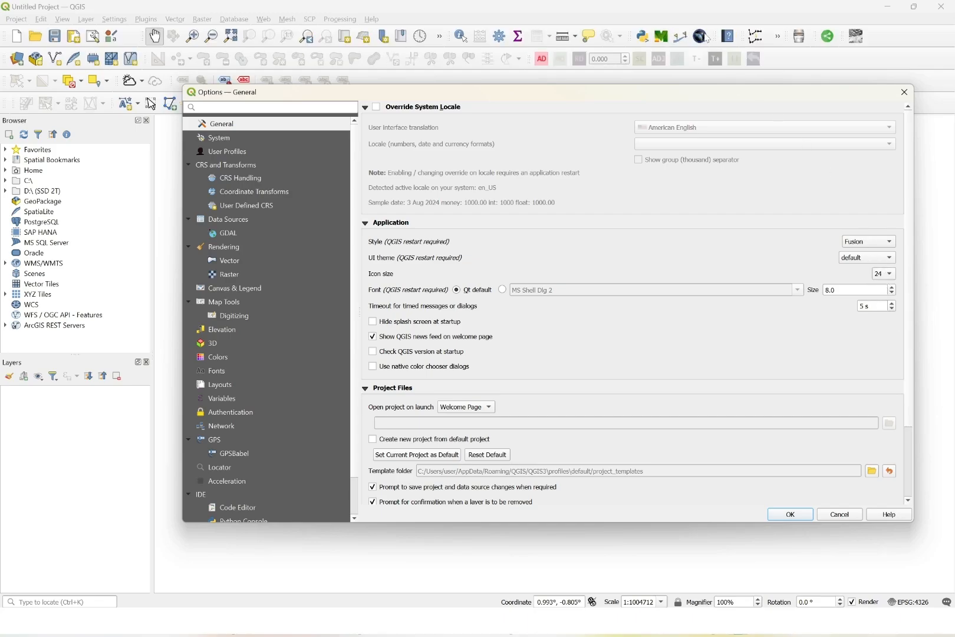
pyautogui.click(883, 275)
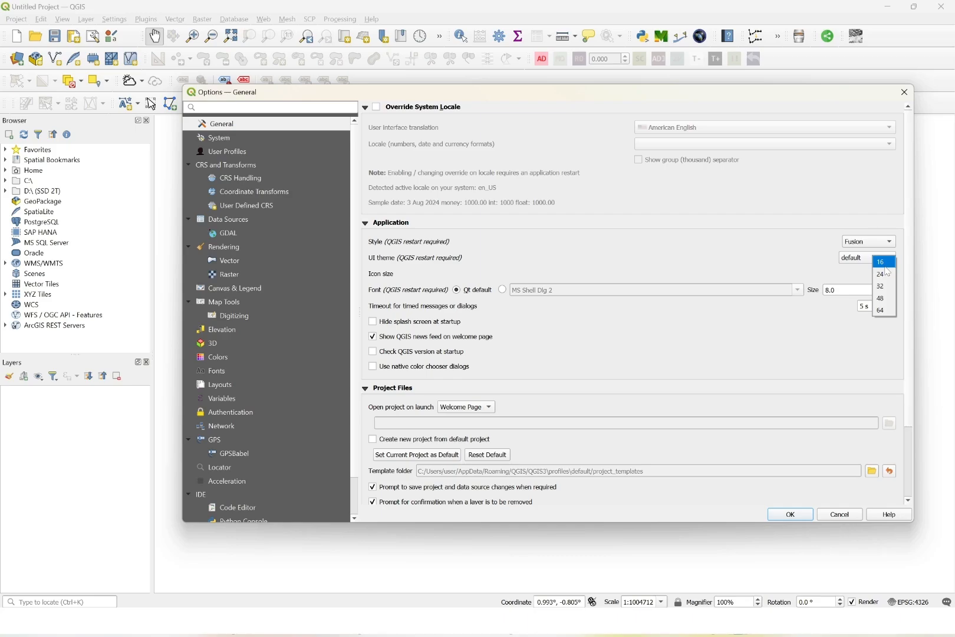
pyautogui.click(884, 265)
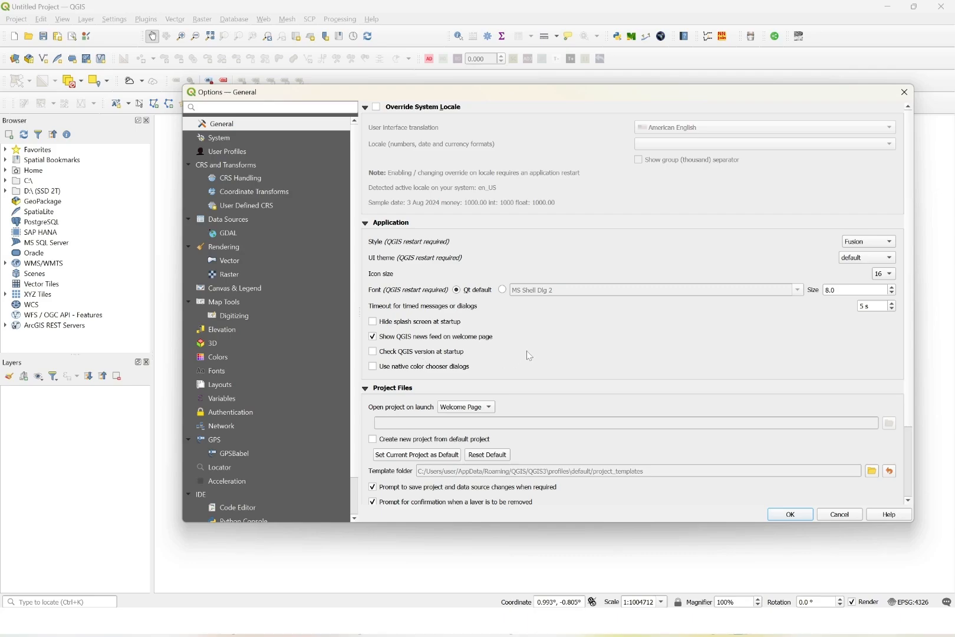
# Turn off the QGIS news feed on the welcome page and apply the options.
pyautogui.scroll(-1, 533, 354)
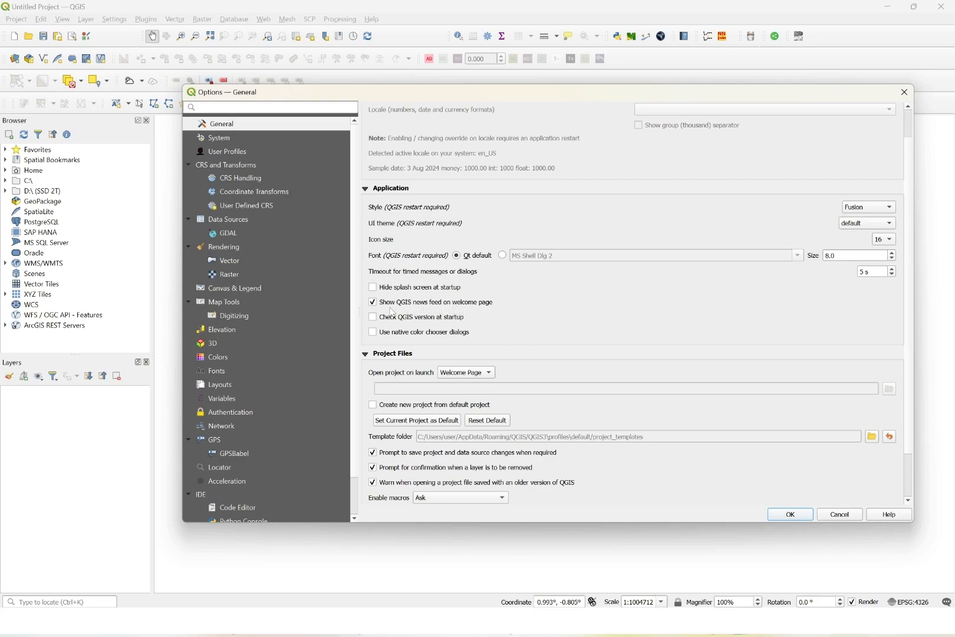
pyautogui.click(372, 303)
pyautogui.scroll(-2, 542, 318)
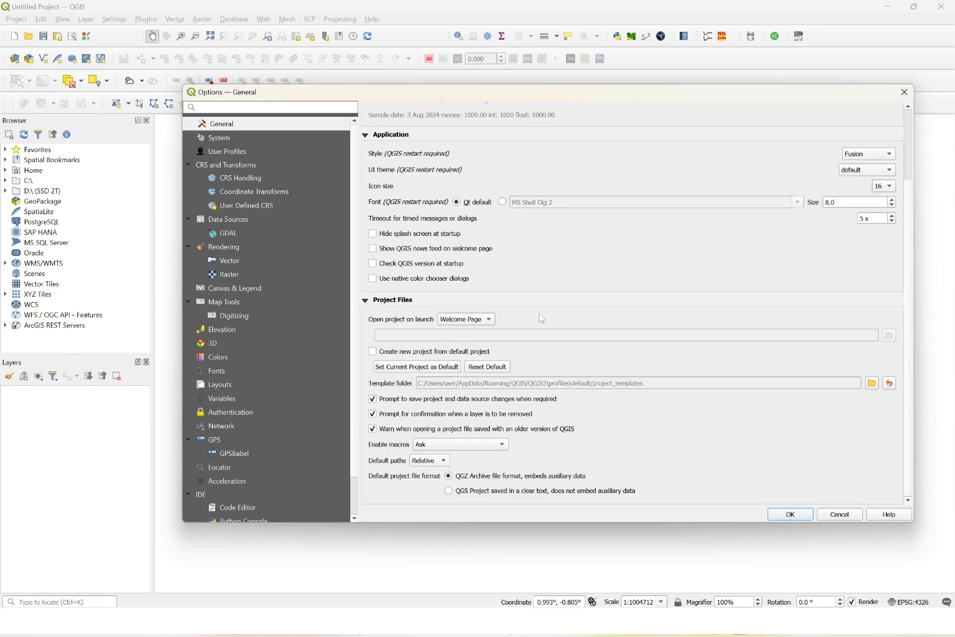
pyautogui.scroll(3, 542, 318)
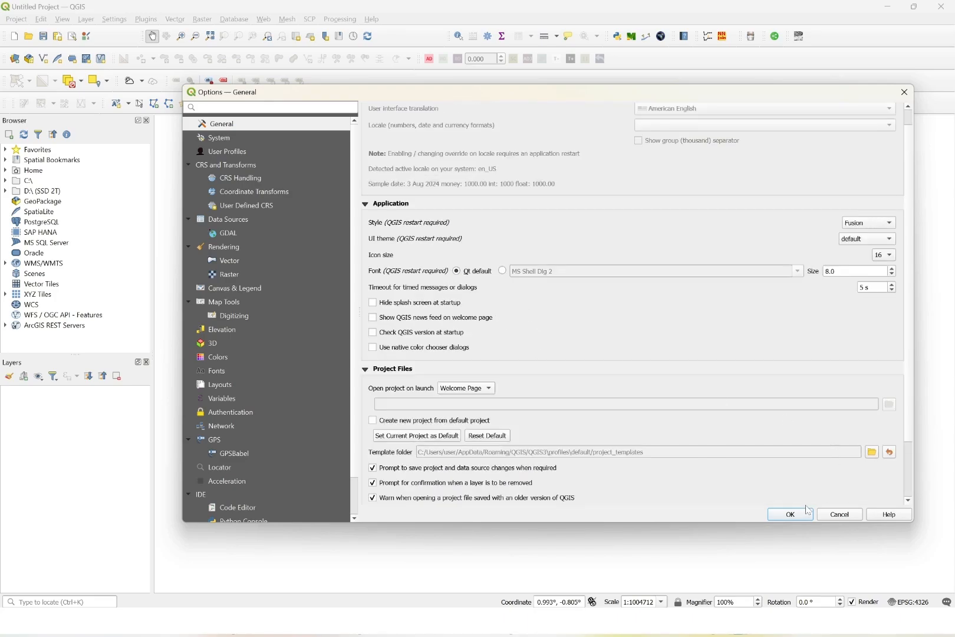
pyautogui.click(790, 514)
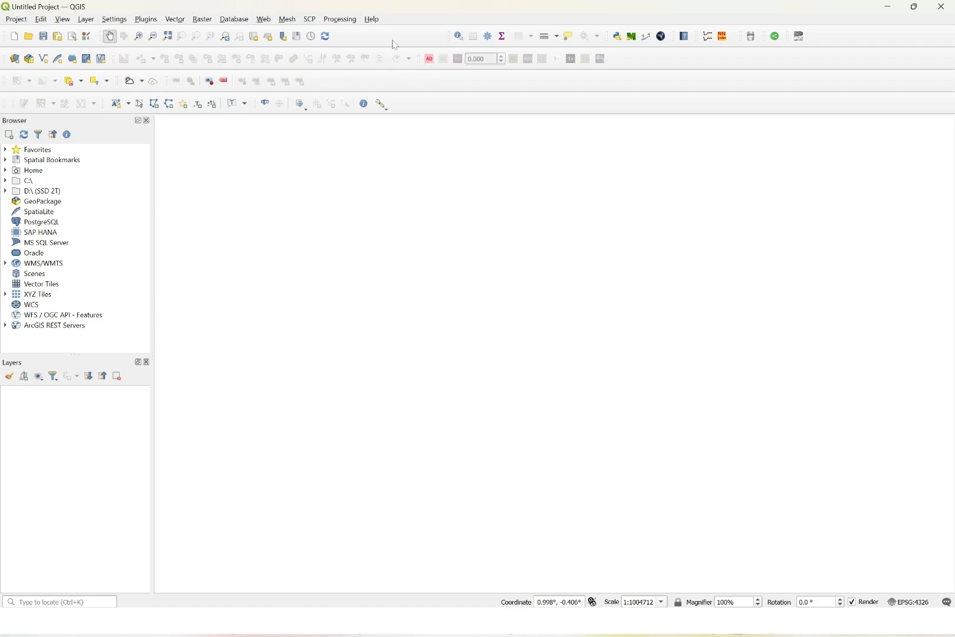
# Slide the toolbars in the first toolbar row together to close the gaps between them.
pyautogui.moveTo(445, 37); pyautogui.dragTo(335, 33)
pyautogui.moveTo(607, 29); pyautogui.dragTo(497, 28)
pyautogui.moveTo(673, 31); pyautogui.dragTo(563, 36)
pyautogui.moveTo(697, 36); pyautogui.dragTo(587, 36)
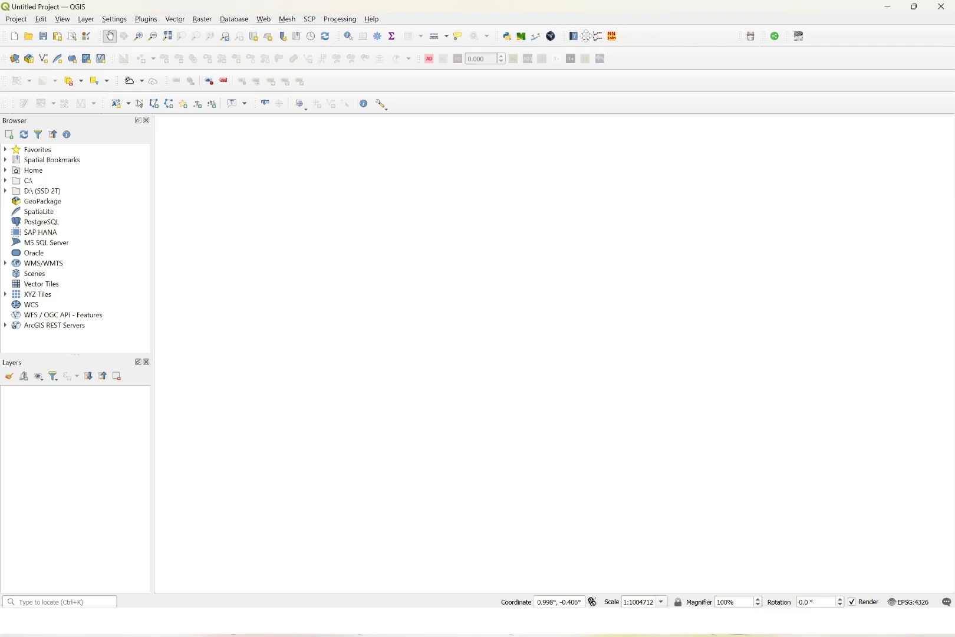
pyautogui.moveTo(741, 36); pyautogui.dragTo(627, 39)
pyautogui.moveTo(768, 37); pyautogui.dragTo(649, 40)
pyautogui.moveTo(785, 36); pyautogui.dragTo(669, 37)
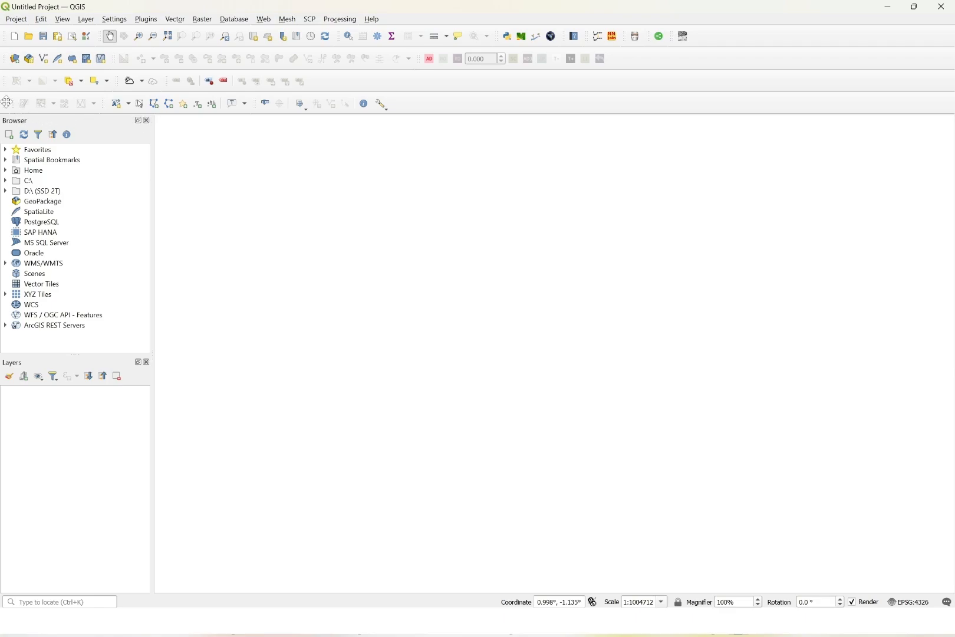
# Move all toolbars from the fourth row up to the end of the third row, without gaps between them.
pyautogui.moveTo(7, 102); pyautogui.dragTo(314, 80)
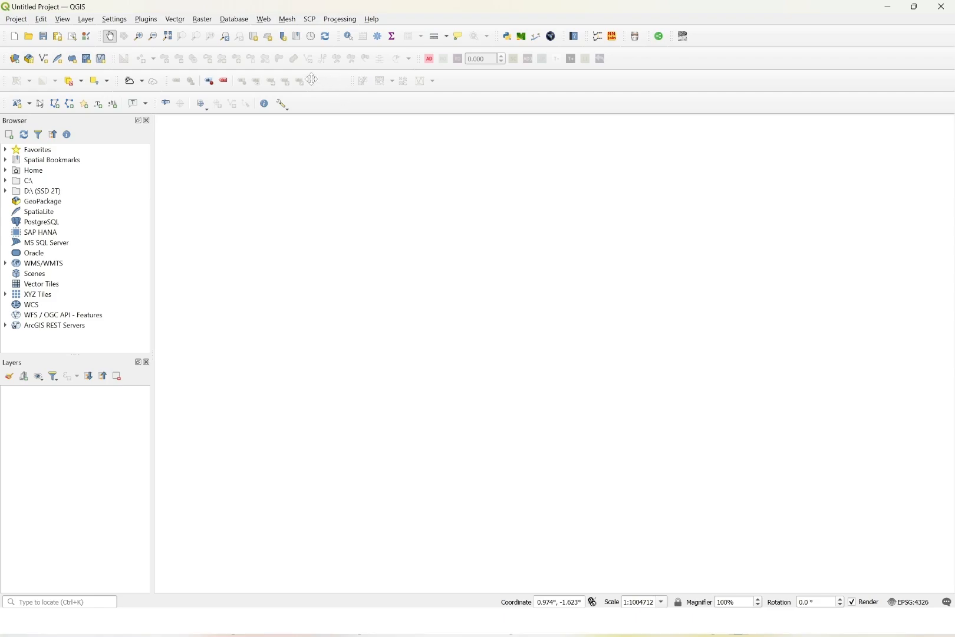
pyautogui.moveTo(353, 83); pyautogui.dragTo(325, 81)
pyautogui.moveTo(8, 103); pyautogui.dragTo(420, 82)
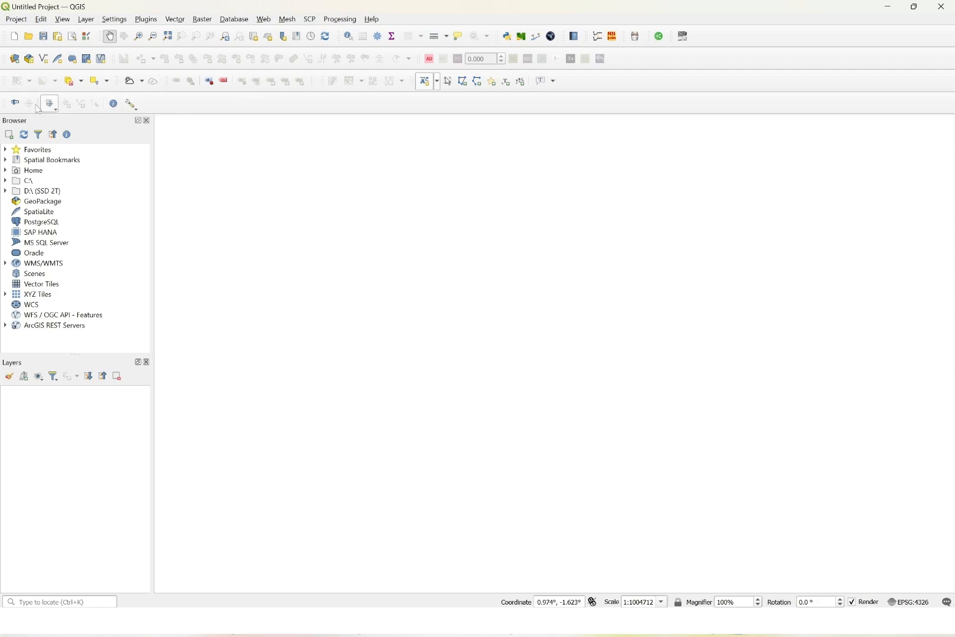
pyautogui.moveTo(6, 103); pyautogui.dragTo(558, 81)
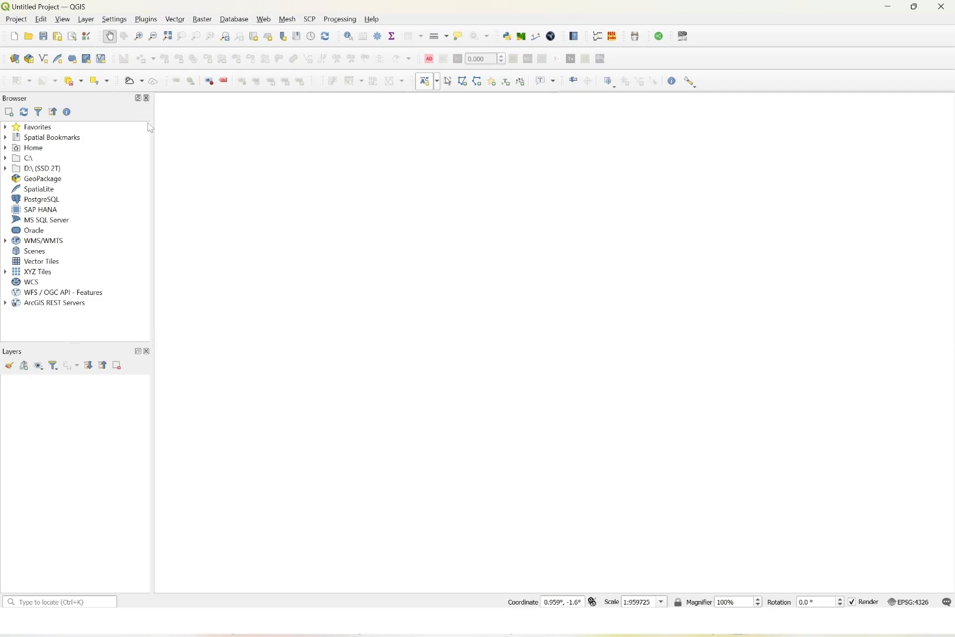
# Close the Browser and Layers panels, and show both panels again.
pyautogui.click(146, 98)
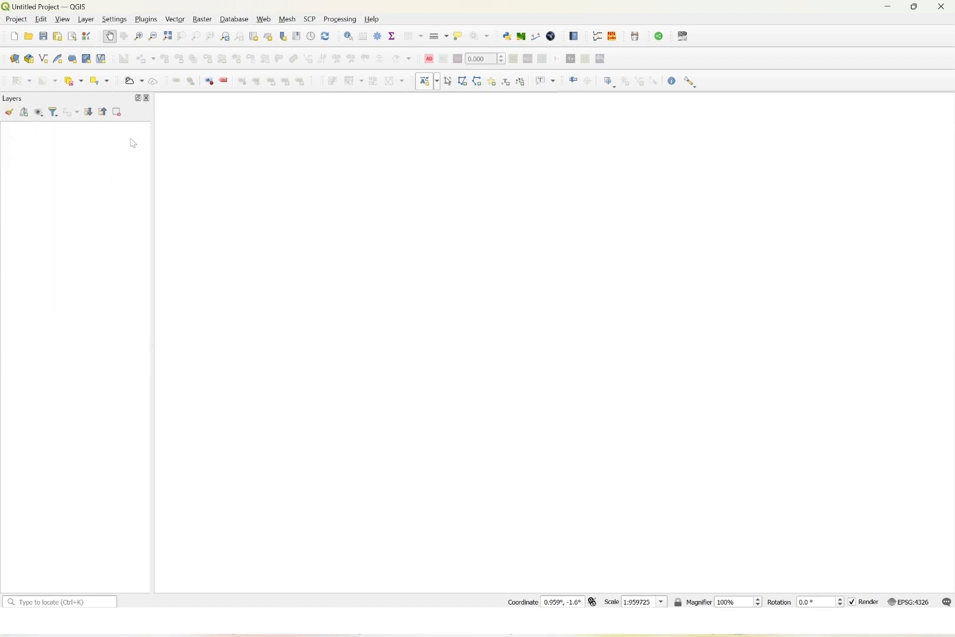
pyautogui.click(147, 98)
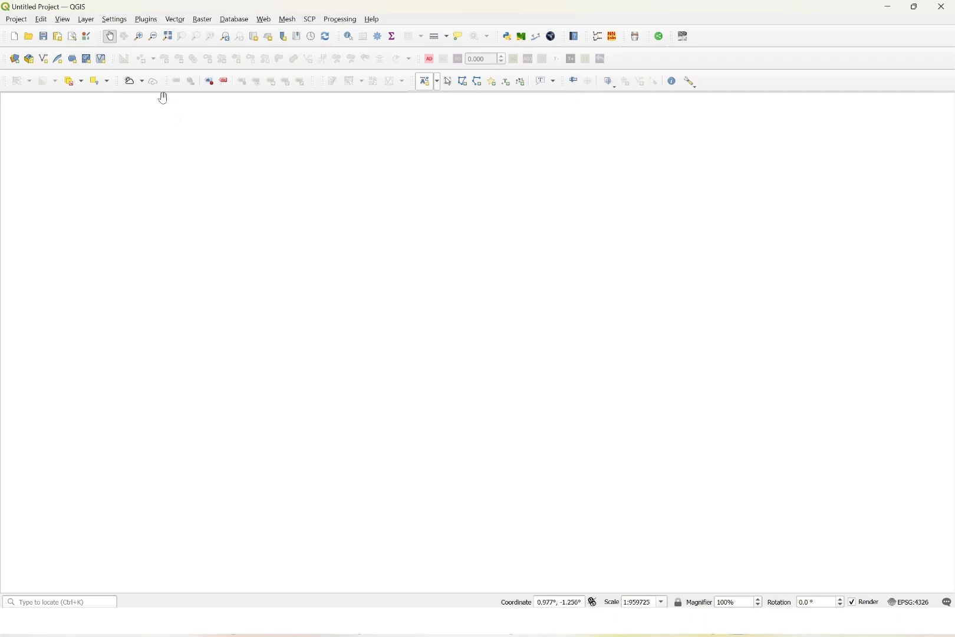
pyautogui.click(63, 20)
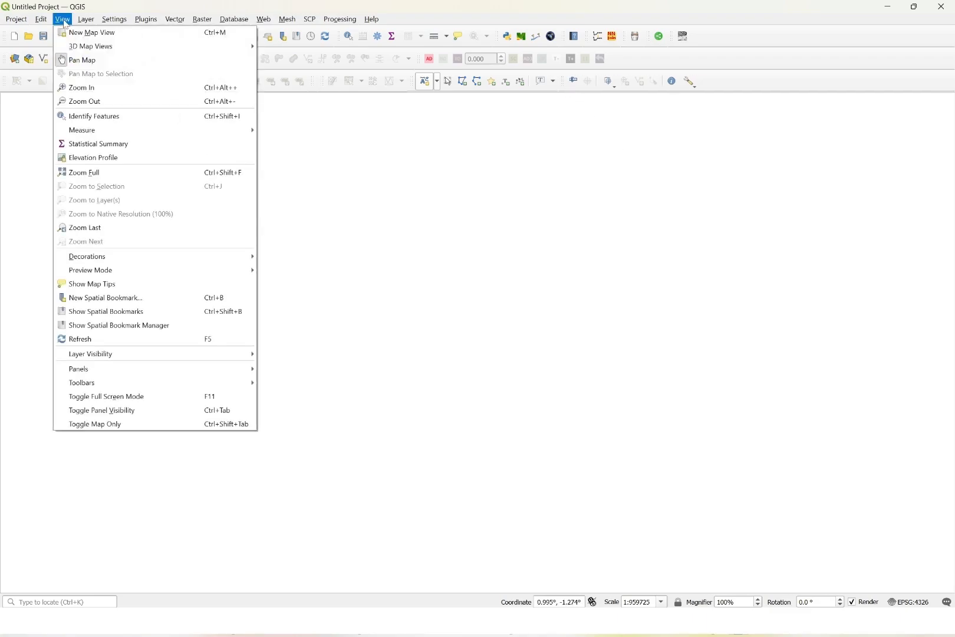
pyautogui.moveTo(124, 369)
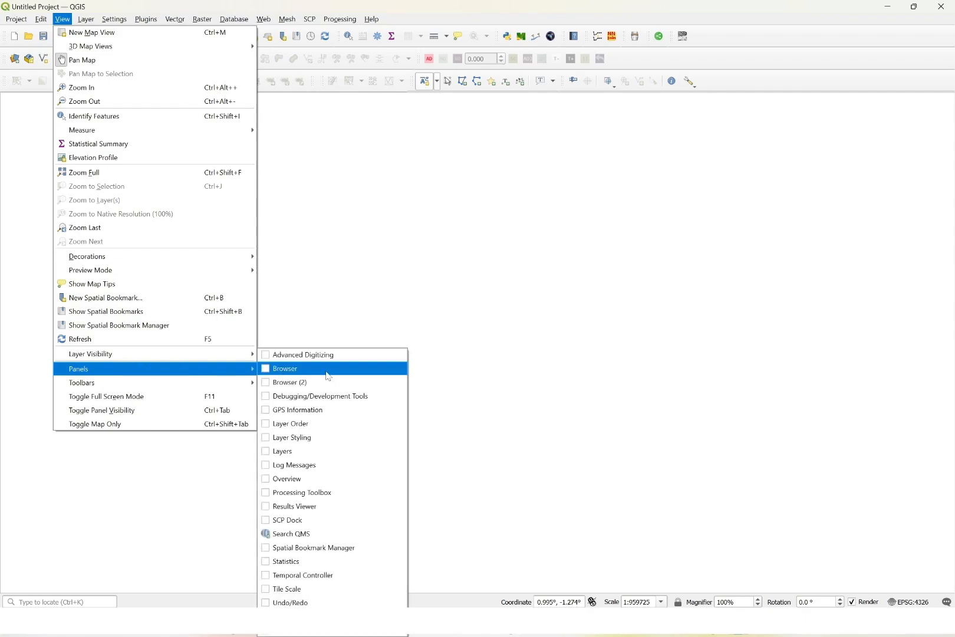
pyautogui.click(271, 370)
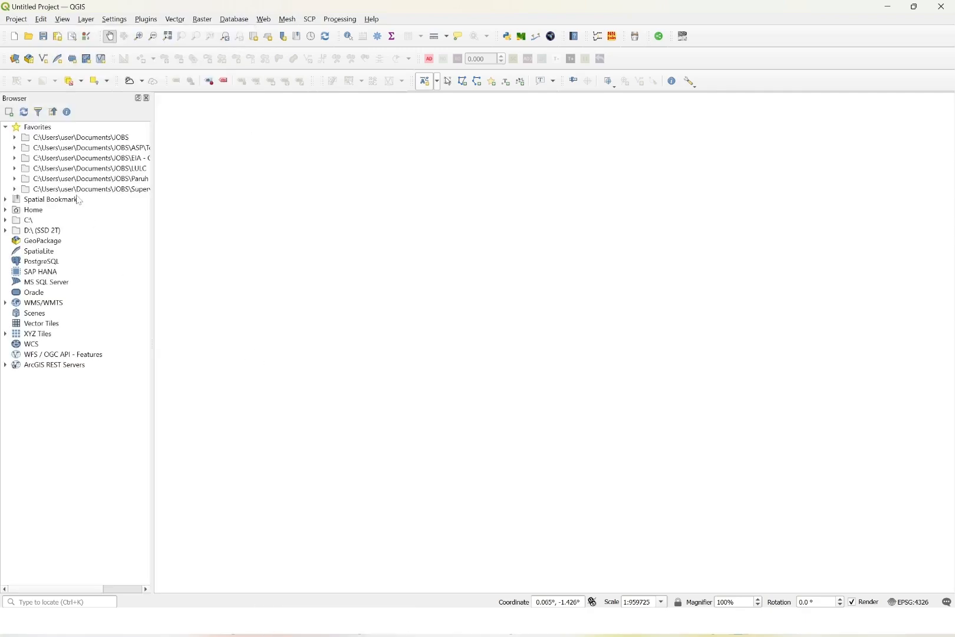
pyautogui.click(64, 21)
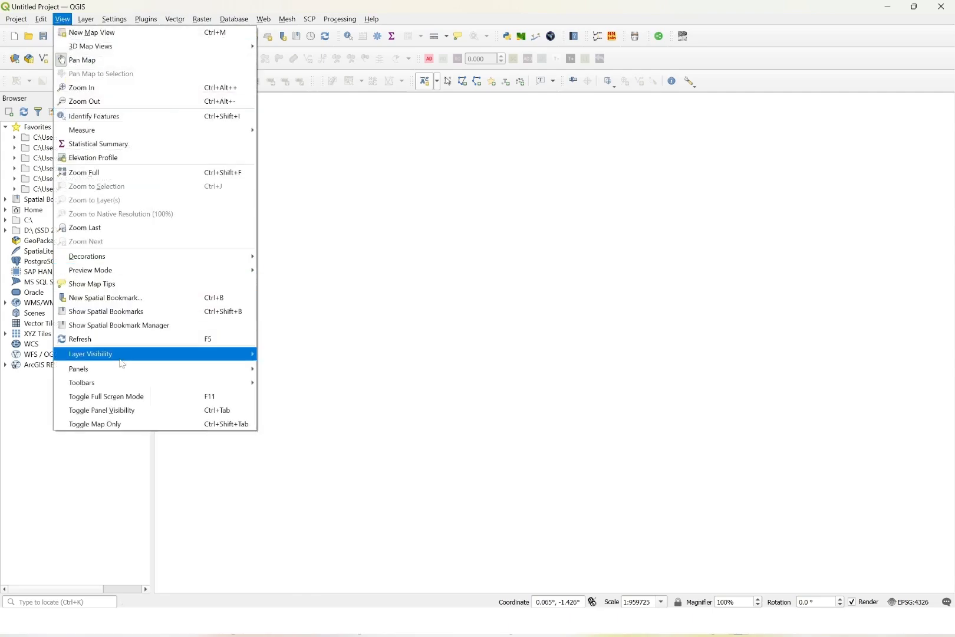
pyautogui.moveTo(124, 375)
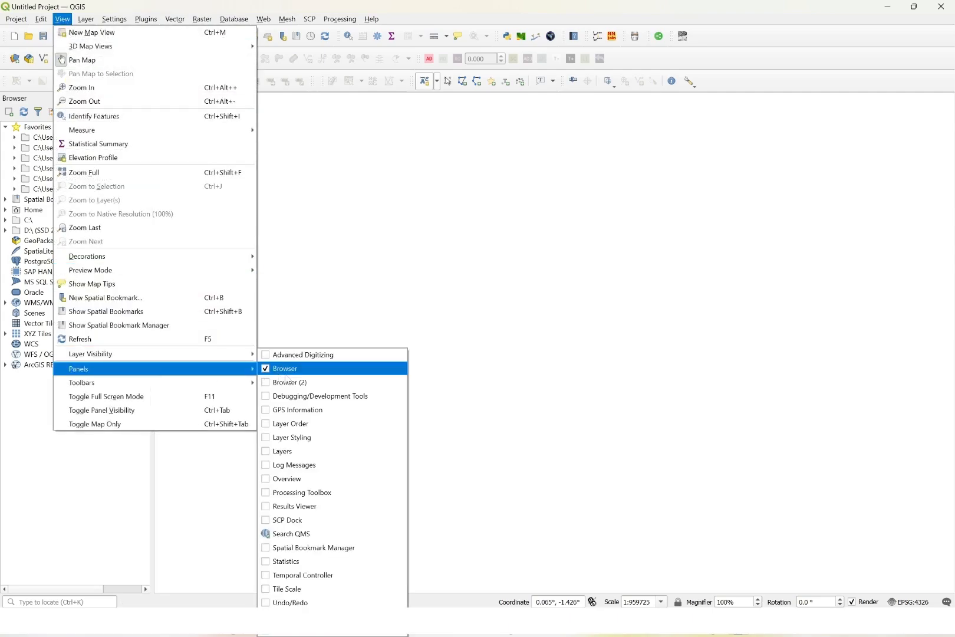
pyautogui.click(278, 452)
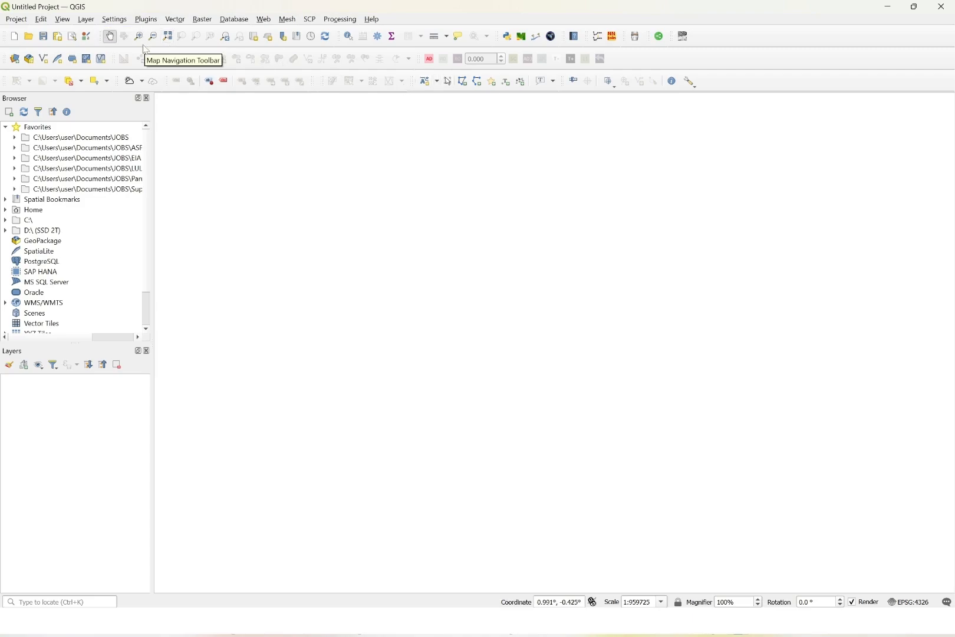
# Show the Processing Toolbox and Layer Styling panels beside the map canvas.
pyautogui.click(86, 19)
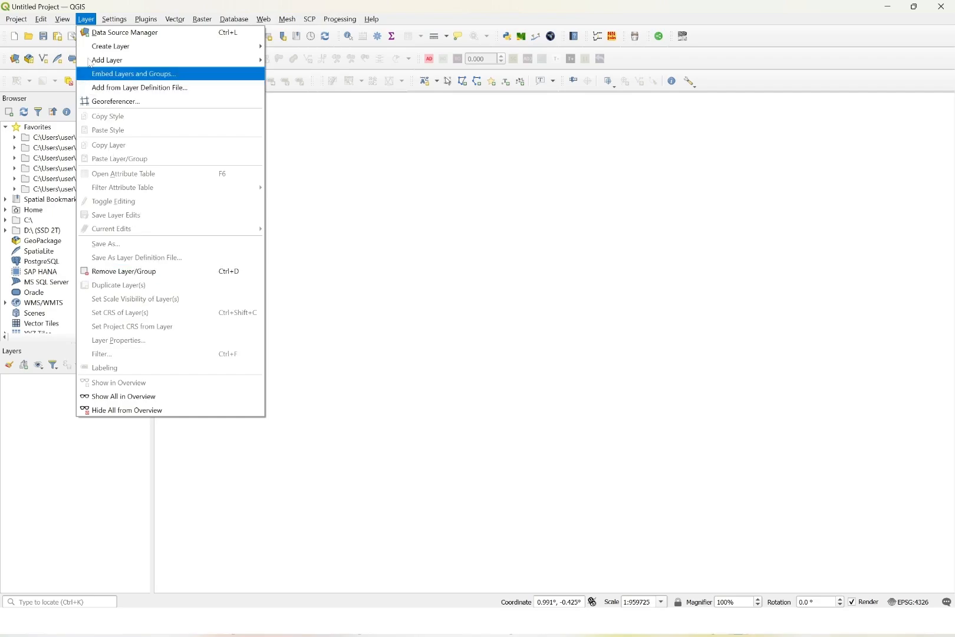
pyautogui.moveTo(62, 19)
pyautogui.moveTo(160, 369)
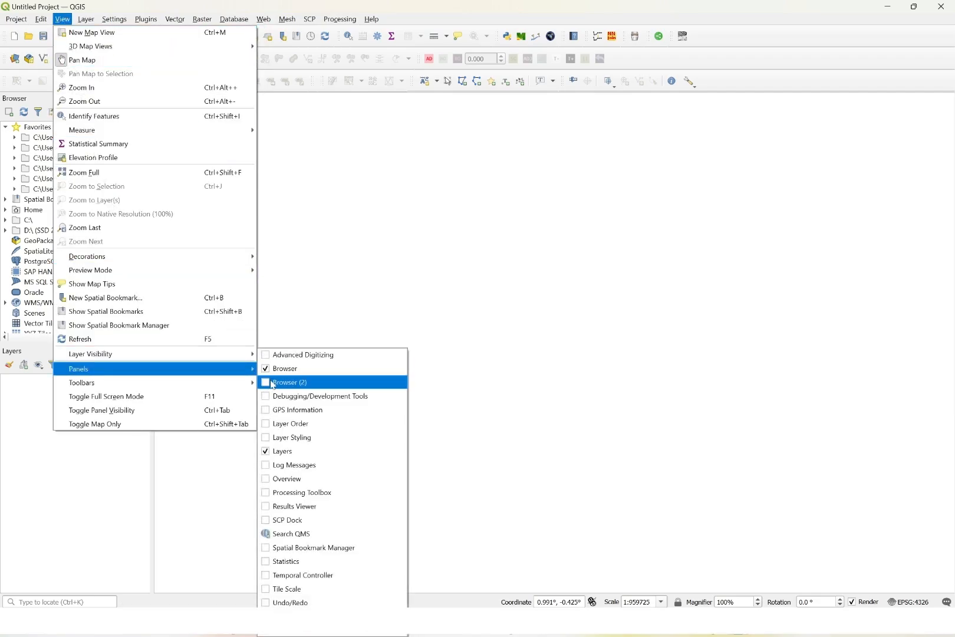
pyautogui.click(277, 493)
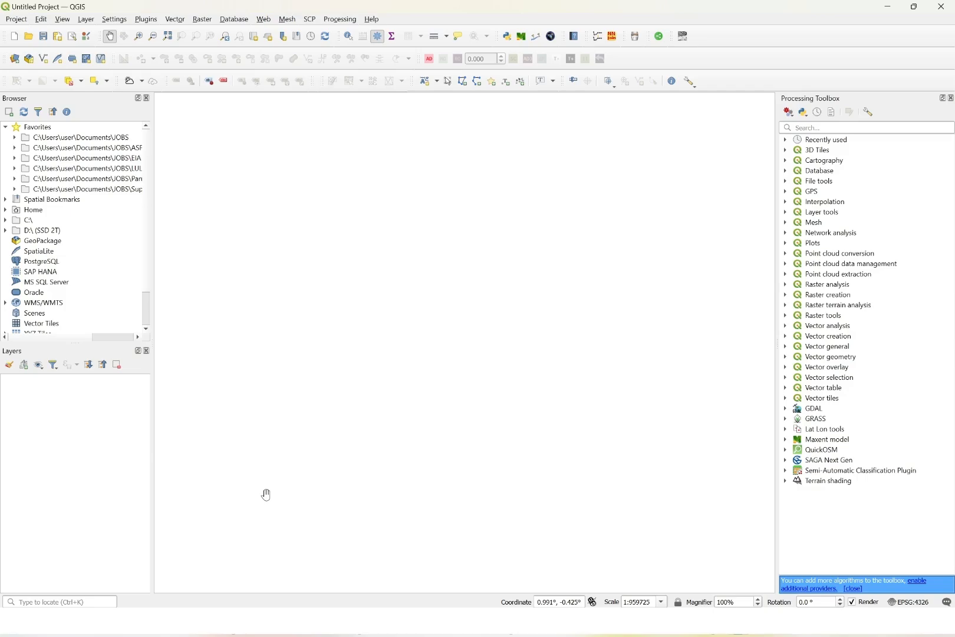
pyautogui.click(63, 18)
pyautogui.moveTo(152, 372)
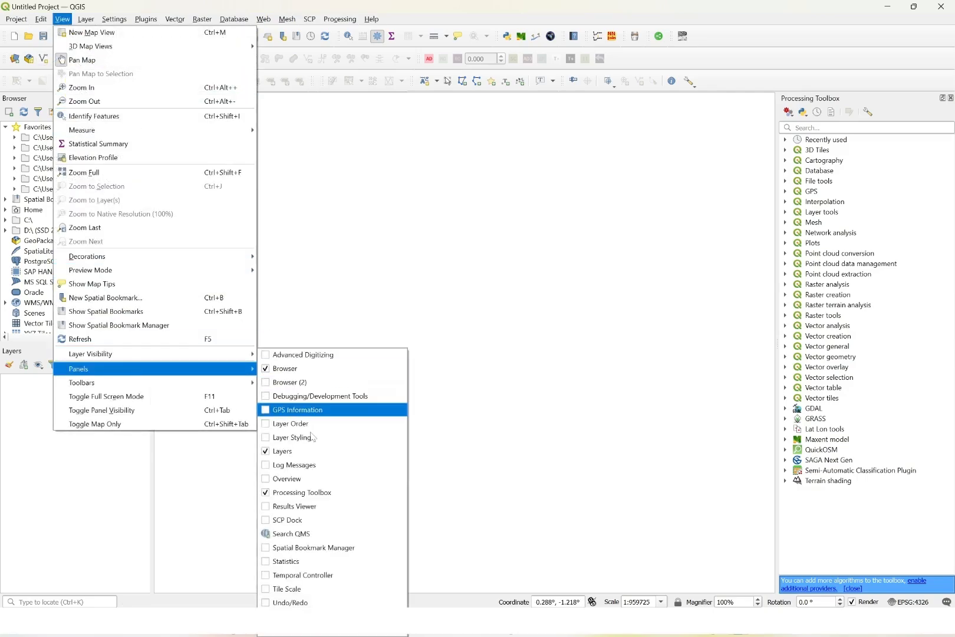
pyautogui.click(271, 436)
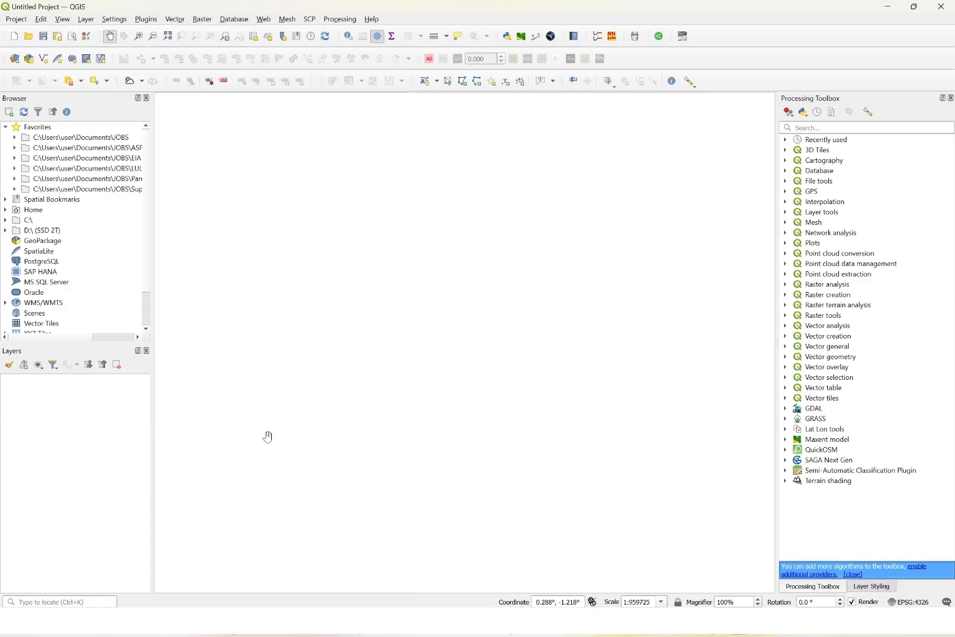
# Bring the Layer Styling panel to the front and widen the dock it shares with the Processing Toolbox.
pyautogui.click(862, 586)
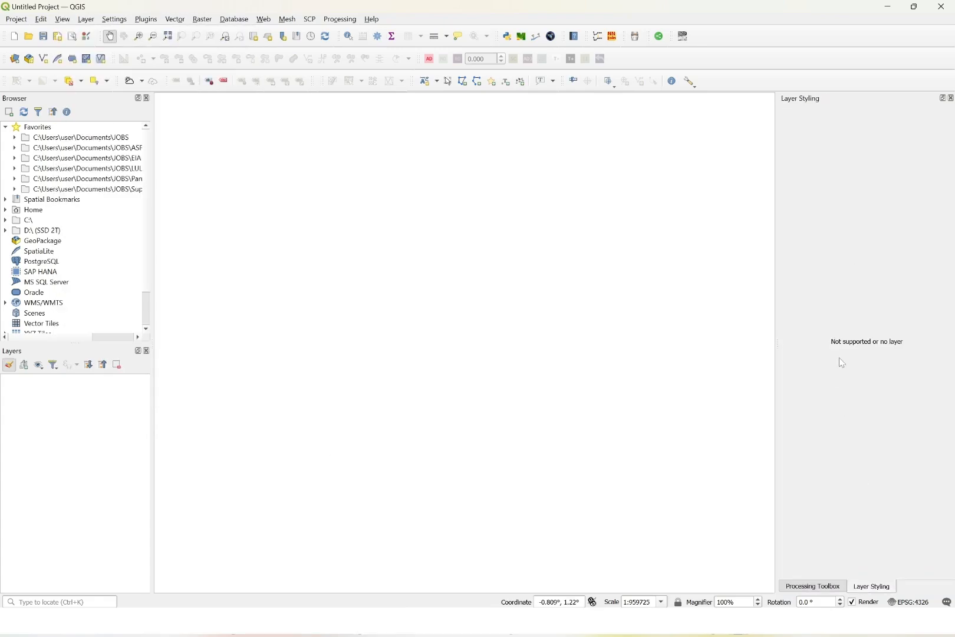
pyautogui.moveTo(777, 235); pyautogui.dragTo(732, 234)
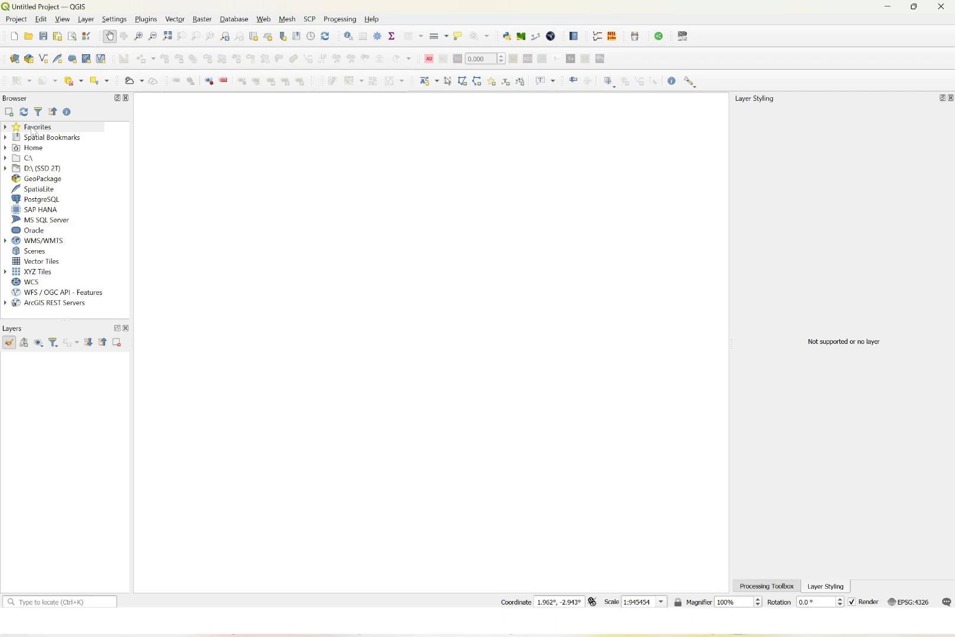
# Expand Favorites and Home in the Browser panel and look through the folders they contain.
pyautogui.click(34, 131)
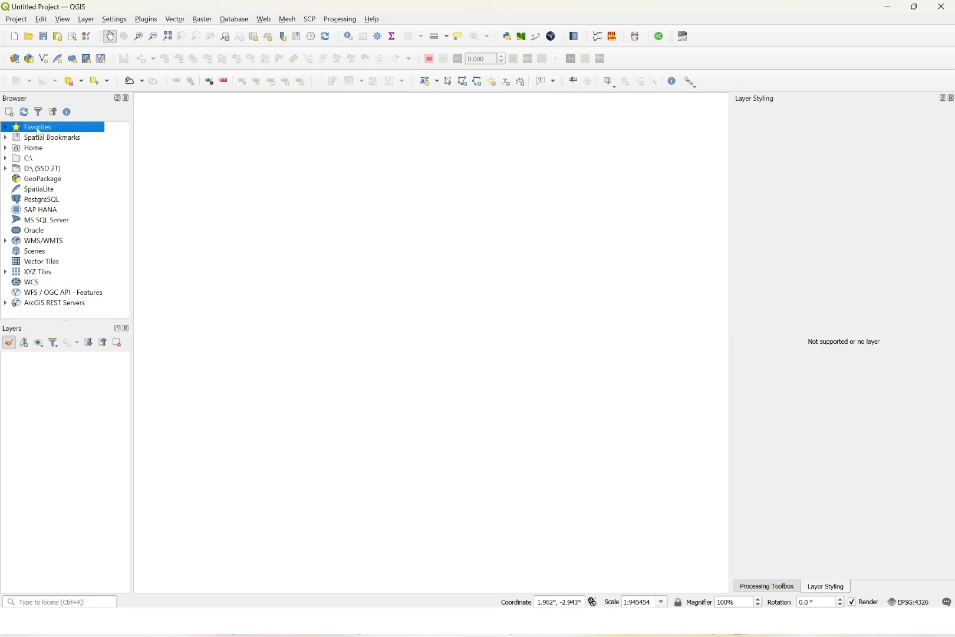
pyautogui.doubleClick(38, 131)
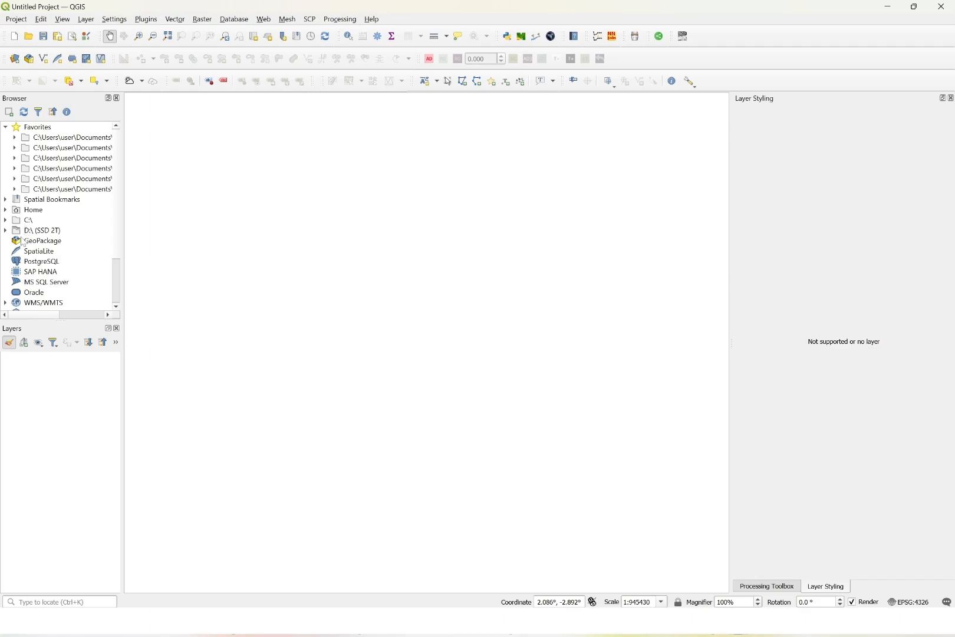
pyautogui.click(6, 211)
pyautogui.scroll(-1, 56, 240)
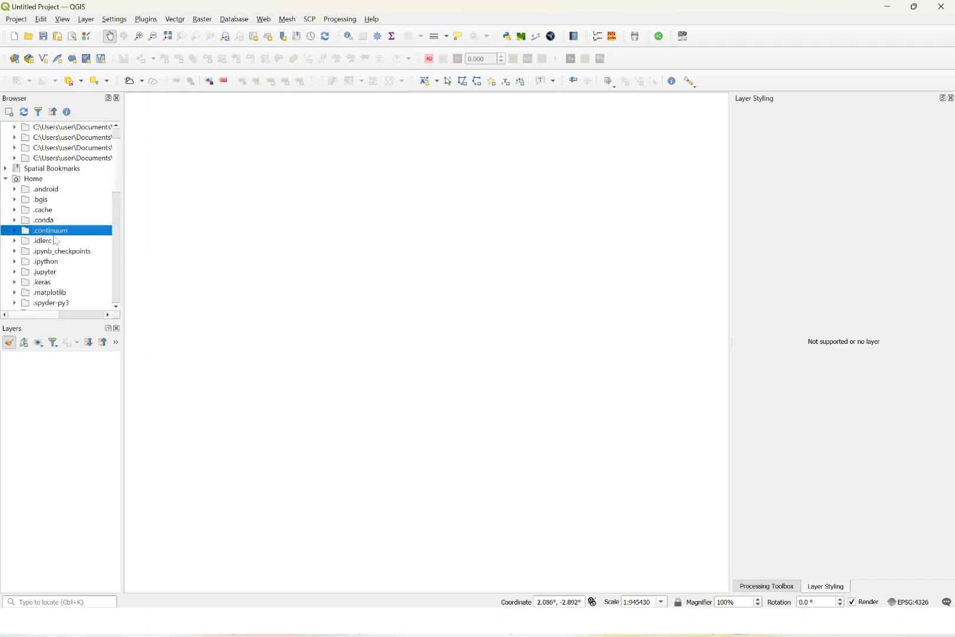
pyautogui.scroll(1, 56, 241)
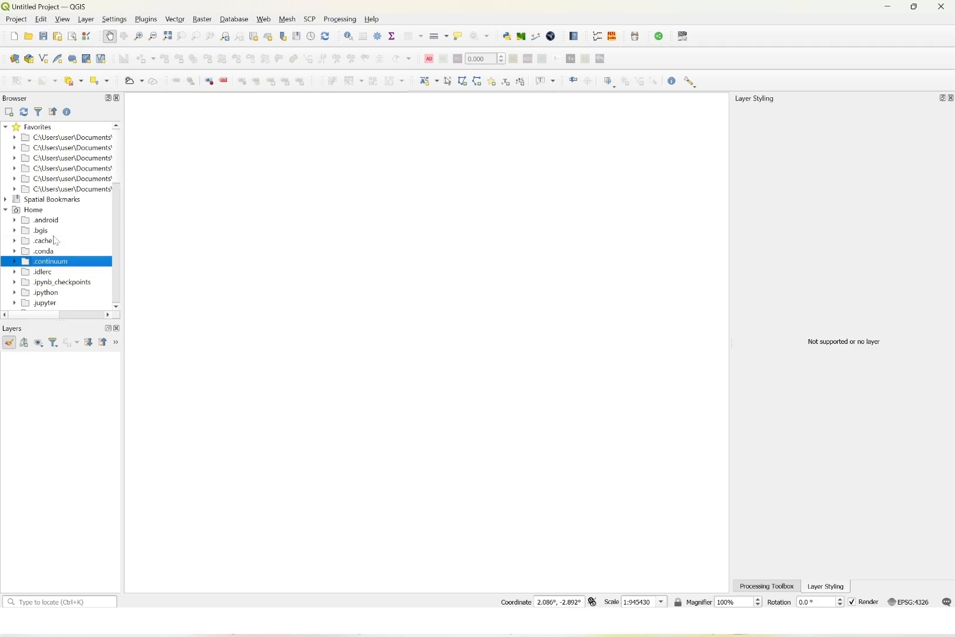
# Add the .conda folder under Home to the Browser favorites.
pyautogui.click(47, 253)
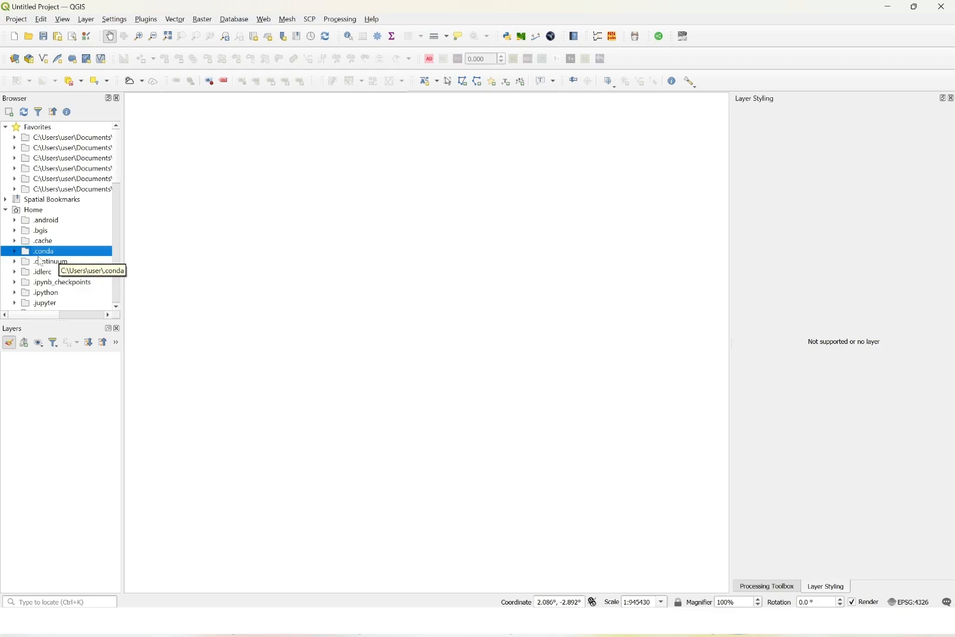
pyautogui.rightClick(45, 254)
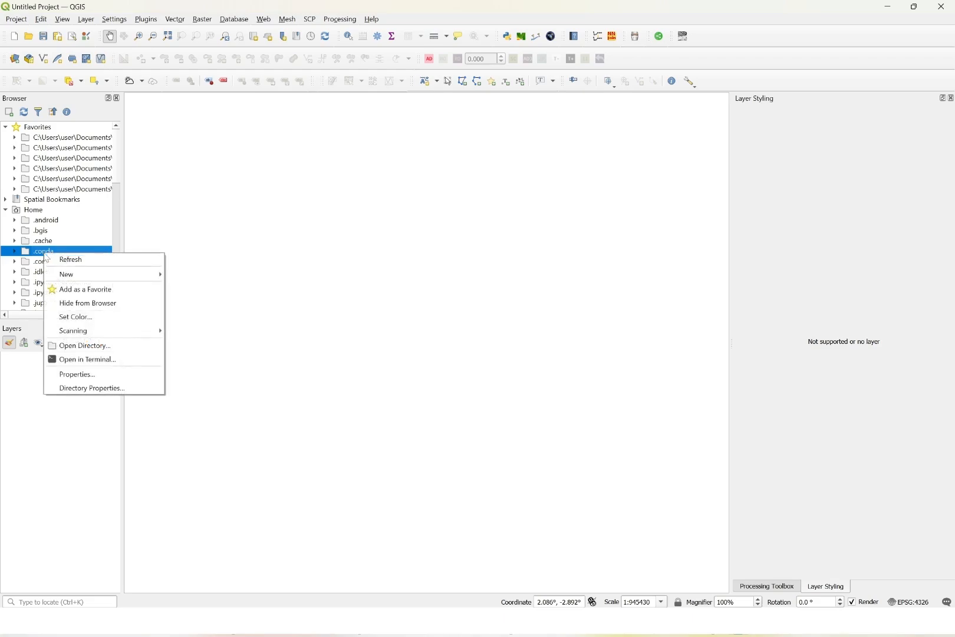
pyautogui.click(82, 289)
# Remove the .conda folder from the favorites, and collapse Favorites and Home in the Browser panel.
pyautogui.click(64, 139)
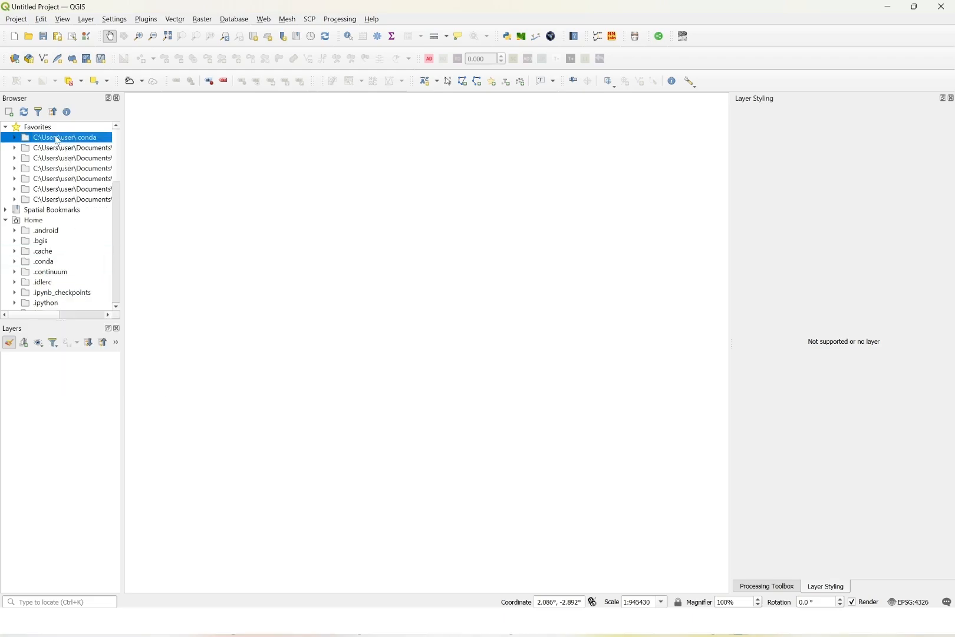
pyautogui.rightClick(47, 140)
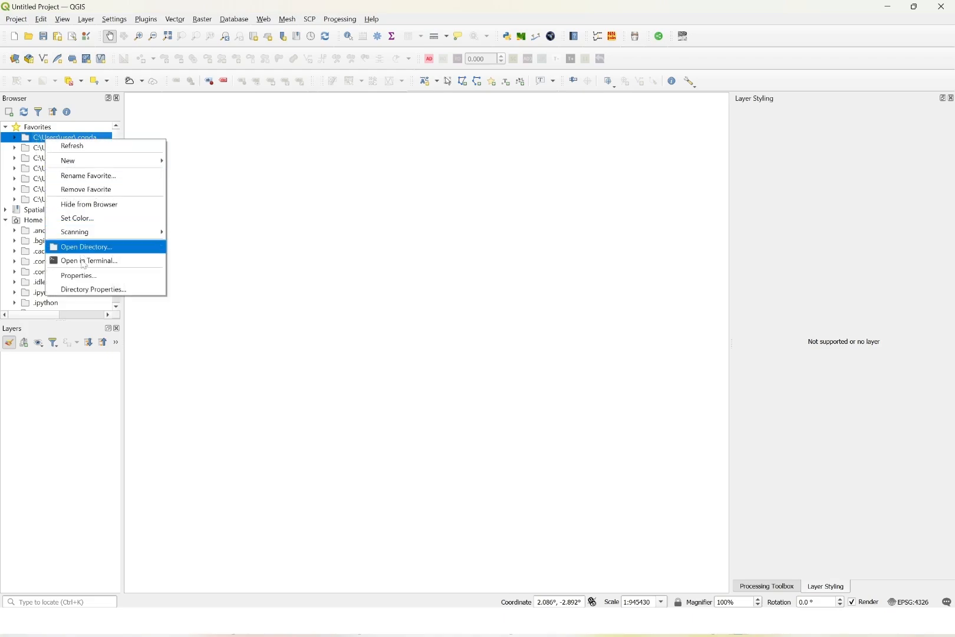
pyautogui.click(102, 189)
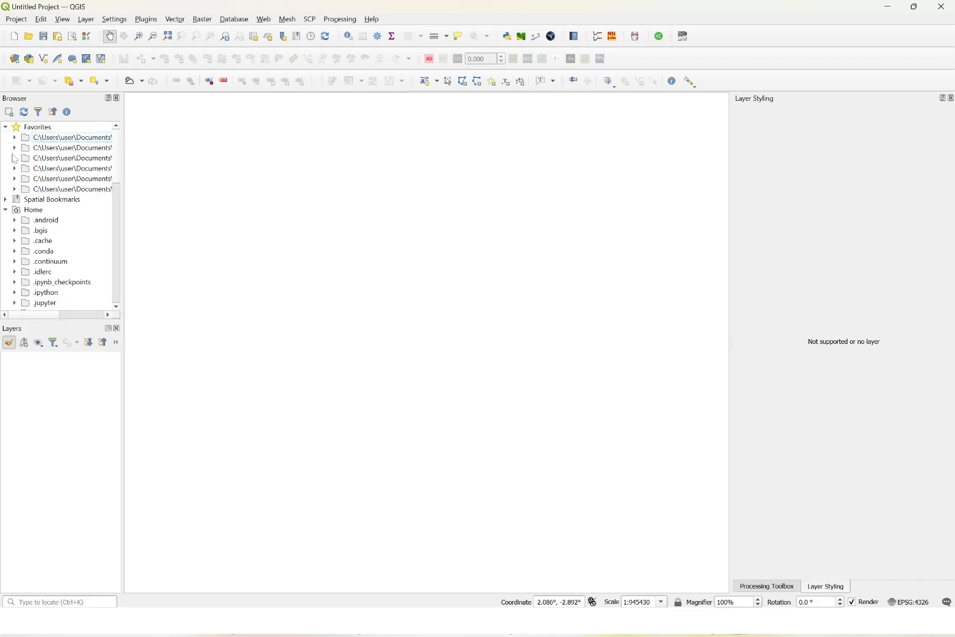
pyautogui.click(7, 128)
pyautogui.click(5, 148)
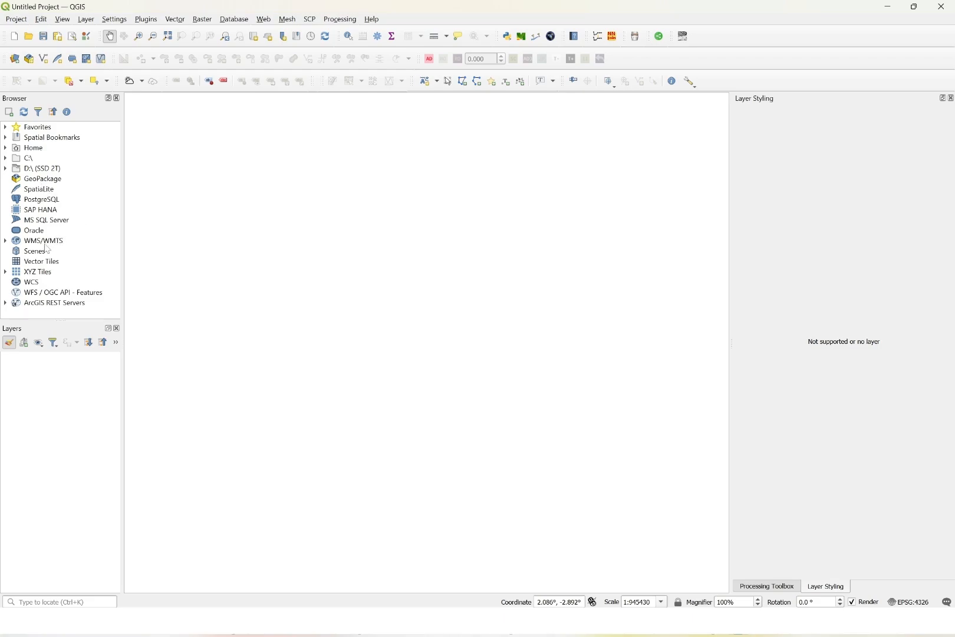
# Examine the connections under XYZ Tiles and ArcGIS REST Servers in the Browser panel, and collapse both groups.
pyautogui.click(6, 271)
pyautogui.scroll(-3, 85, 243)
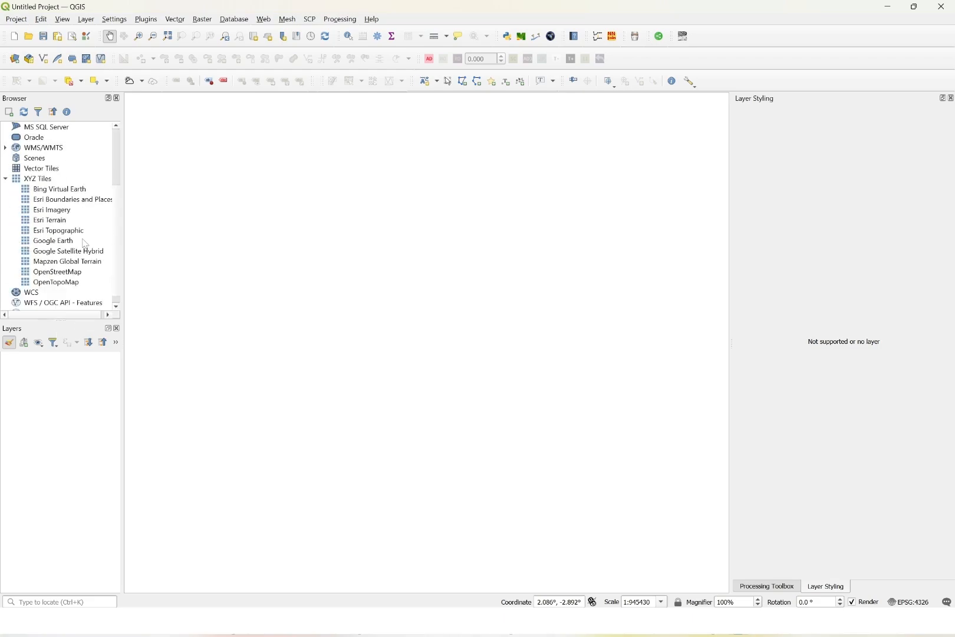
pyautogui.click(40, 180)
pyautogui.scroll(-1, 26, 250)
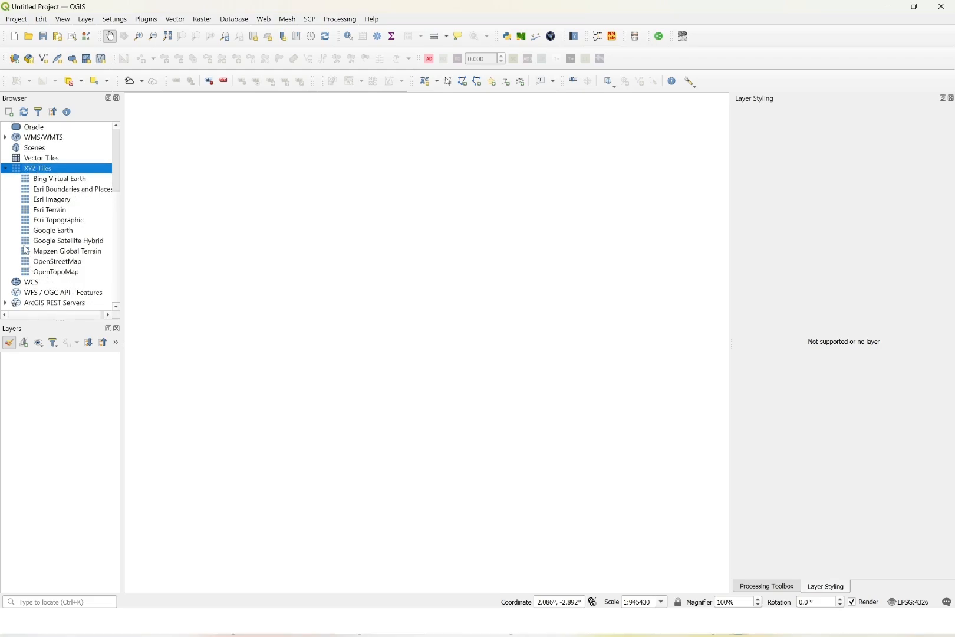
pyautogui.click(5, 303)
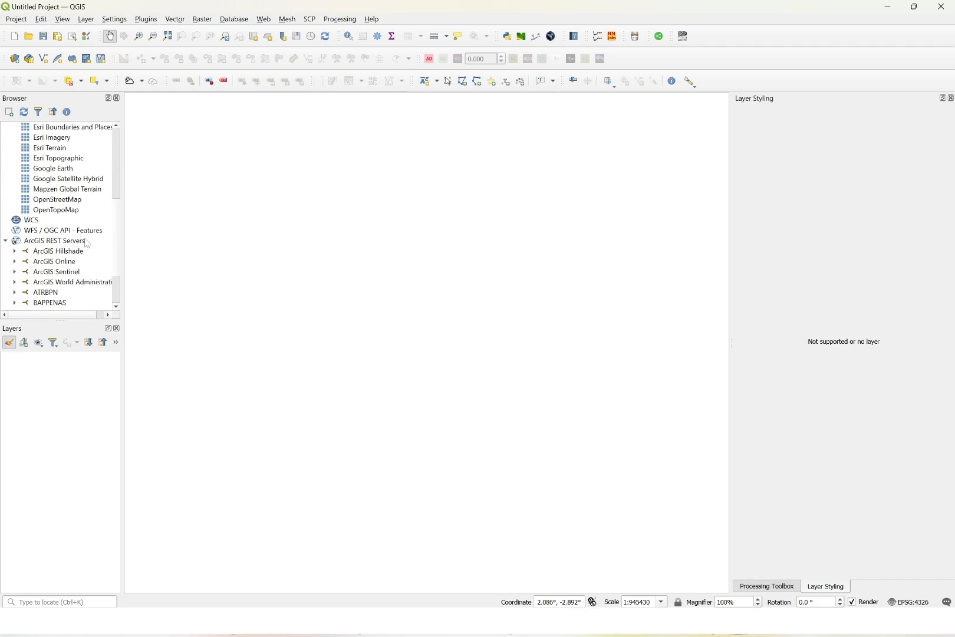
pyautogui.scroll(4, 36, 229)
pyautogui.doubleClick(46, 228)
pyautogui.scroll(-3, 48, 226)
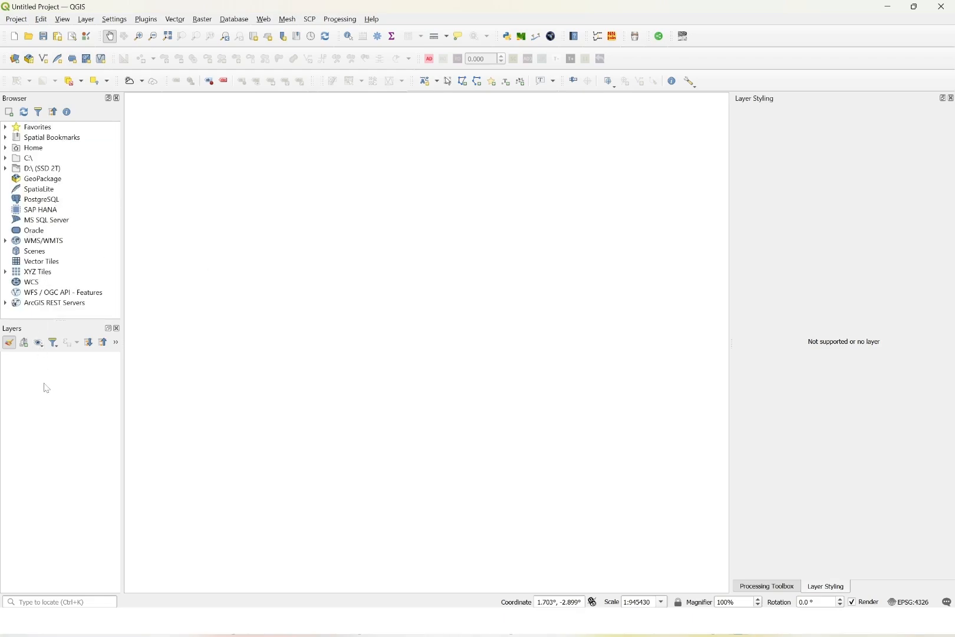
# Widen the Browser and Layers panels and expand XYZ Tiles to list its basemaps.
pyautogui.moveTo(122, 265); pyautogui.dragTo(152, 273)
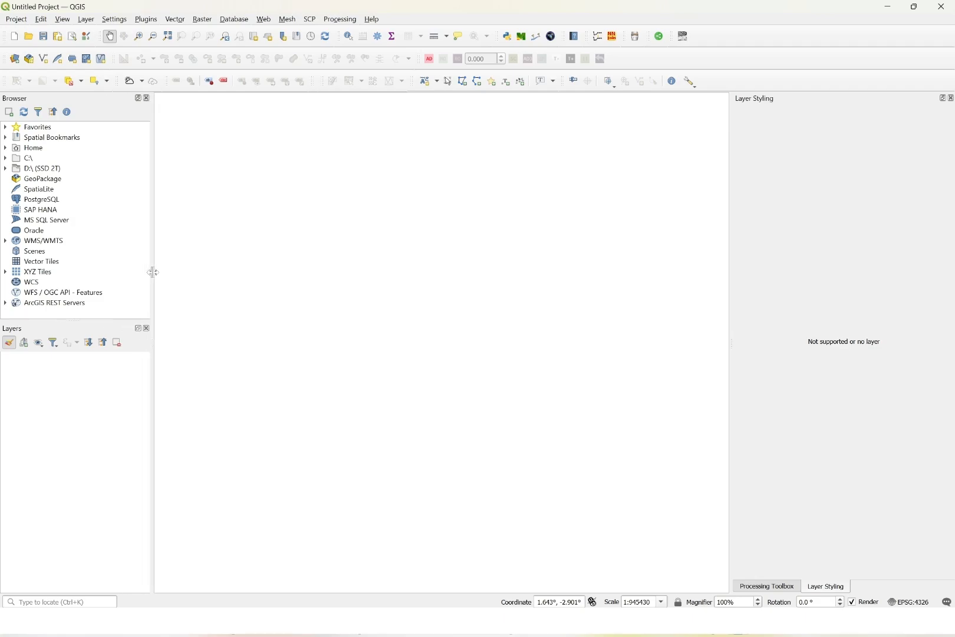
pyautogui.click(5, 272)
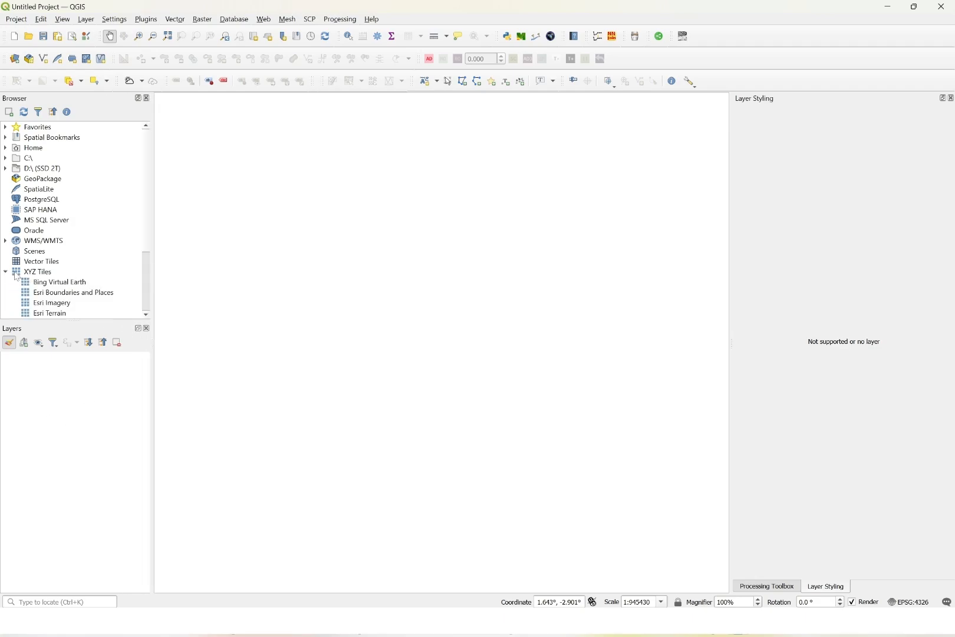
pyautogui.scroll(-3, 103, 250)
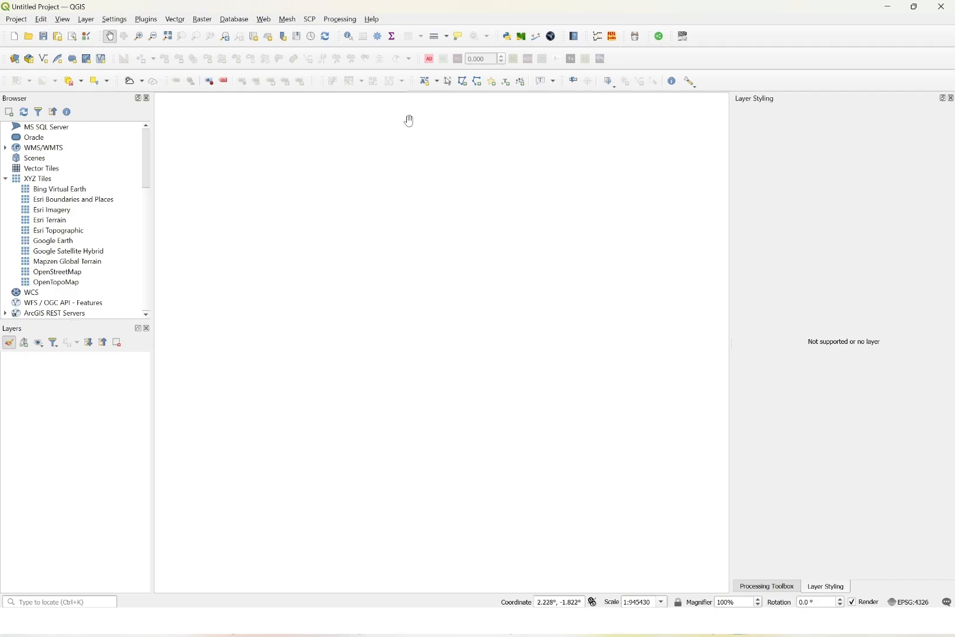
# Narrow the Processing Toolbox dock slightly, and switch to Layer Styling and back to the Processing Toolbox.
pyautogui.click(782, 588)
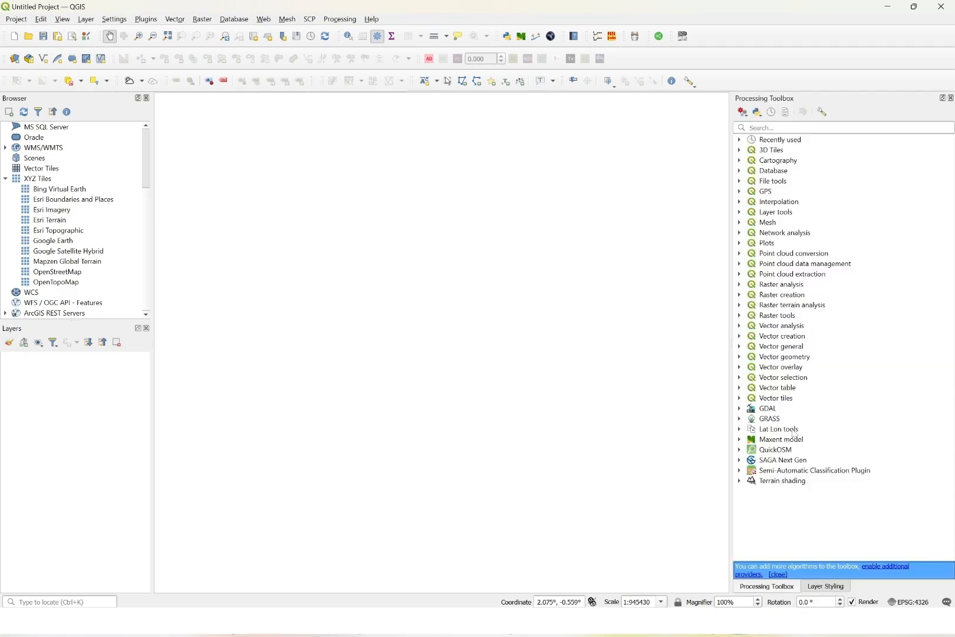
pyautogui.moveTo(733, 263); pyautogui.dragTo(741, 263)
pyautogui.click(844, 587)
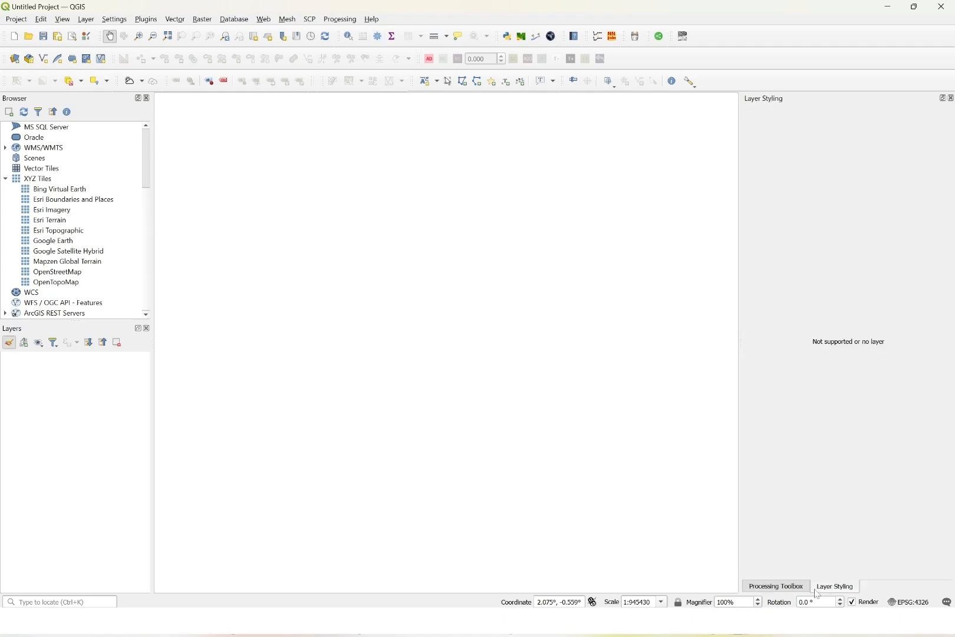
pyautogui.click(783, 589)
# Add the OpenStreetMap basemap from XYZ Tiles to the map canvas, and collapse the XYZ Tiles group.
pyautogui.doubleClick(57, 271)
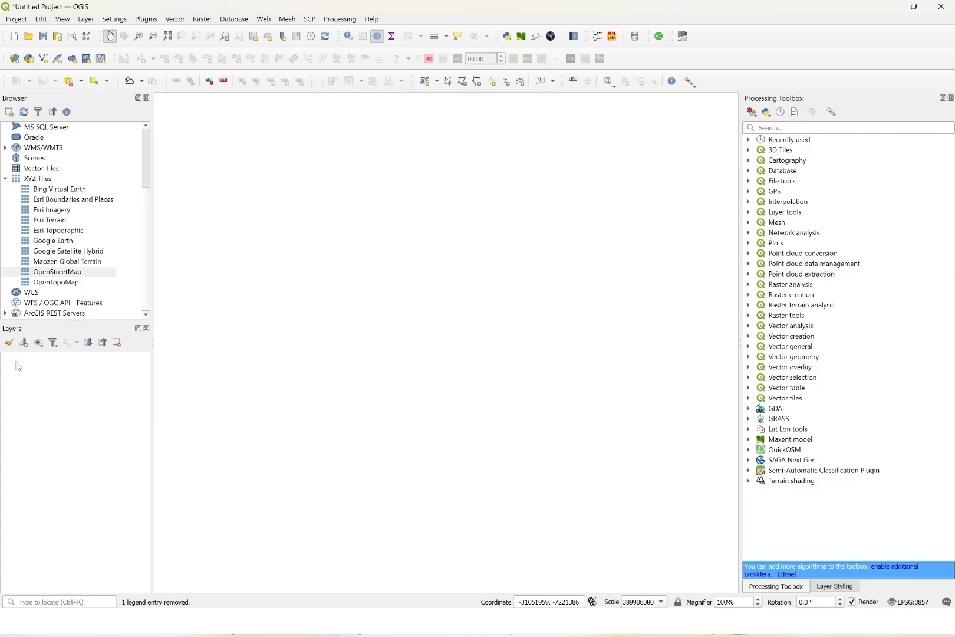
pyautogui.click(39, 275)
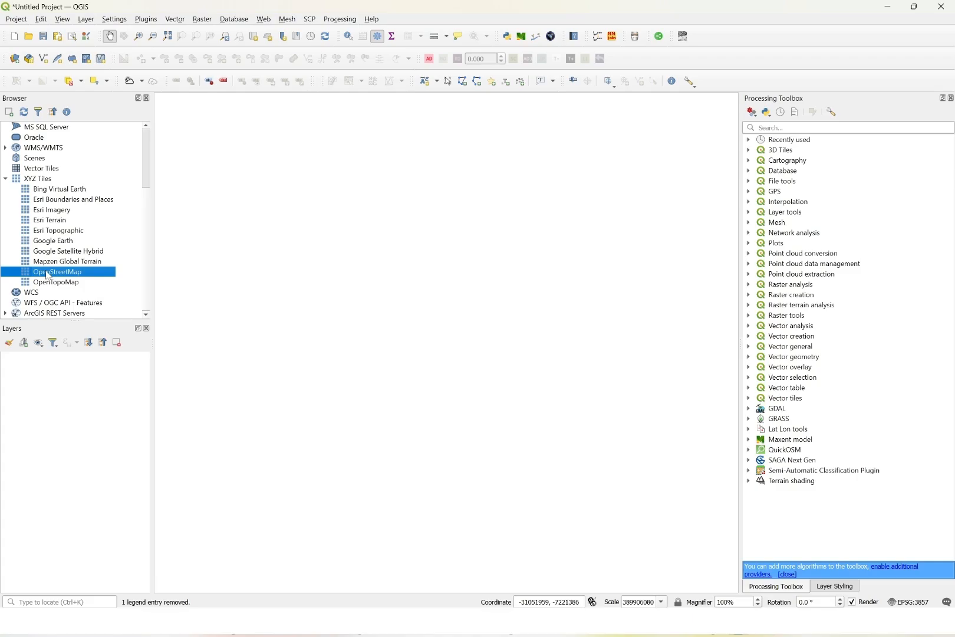
pyautogui.moveTo(48, 275); pyautogui.dragTo(279, 295)
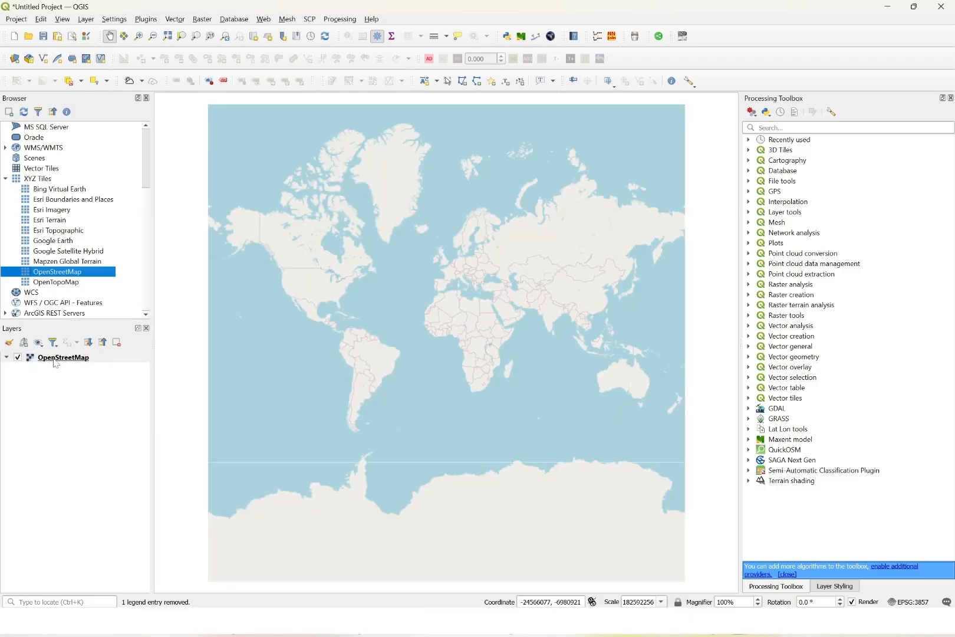
pyautogui.click(54, 359)
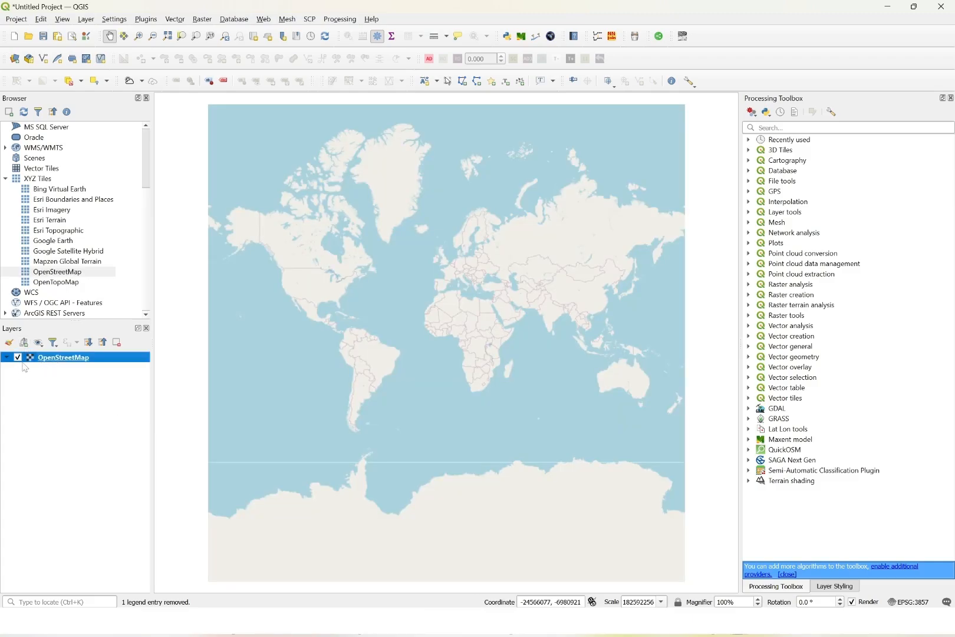
pyautogui.click(6, 179)
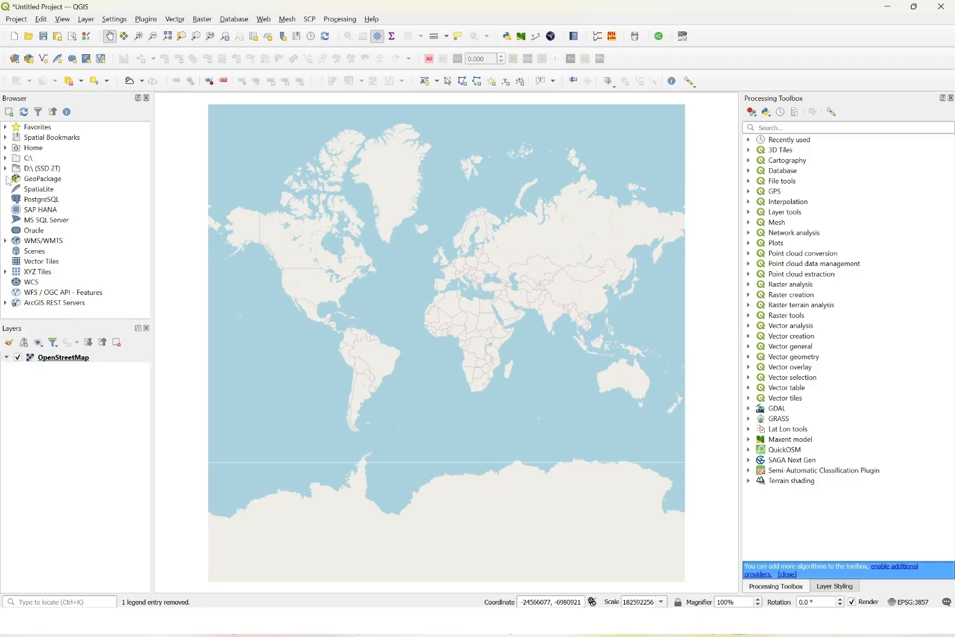
# Open the Data Source Manager to view its vector source options, and close it.
pyautogui.click(15, 61)
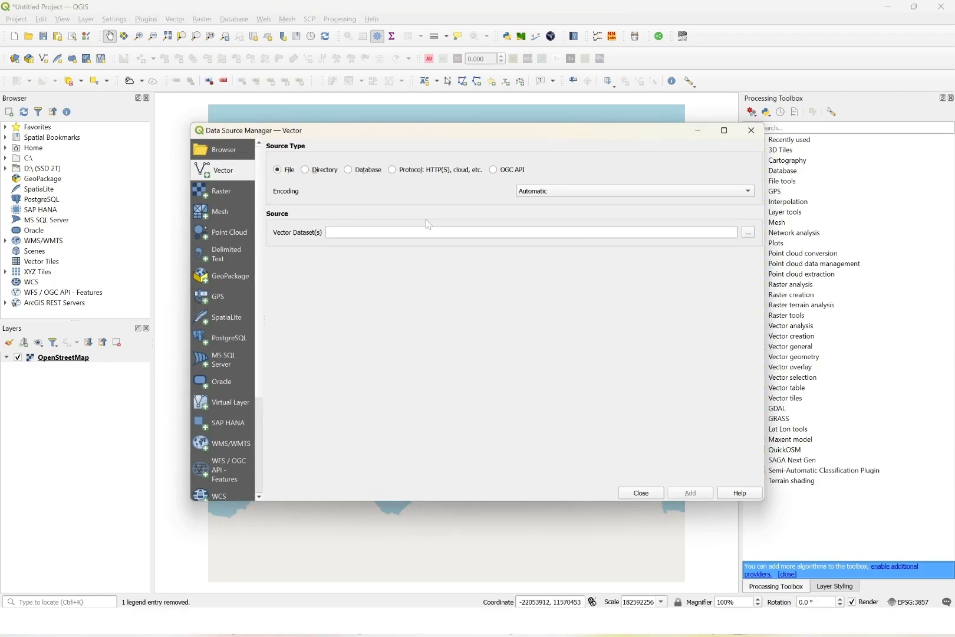
pyautogui.click(751, 131)
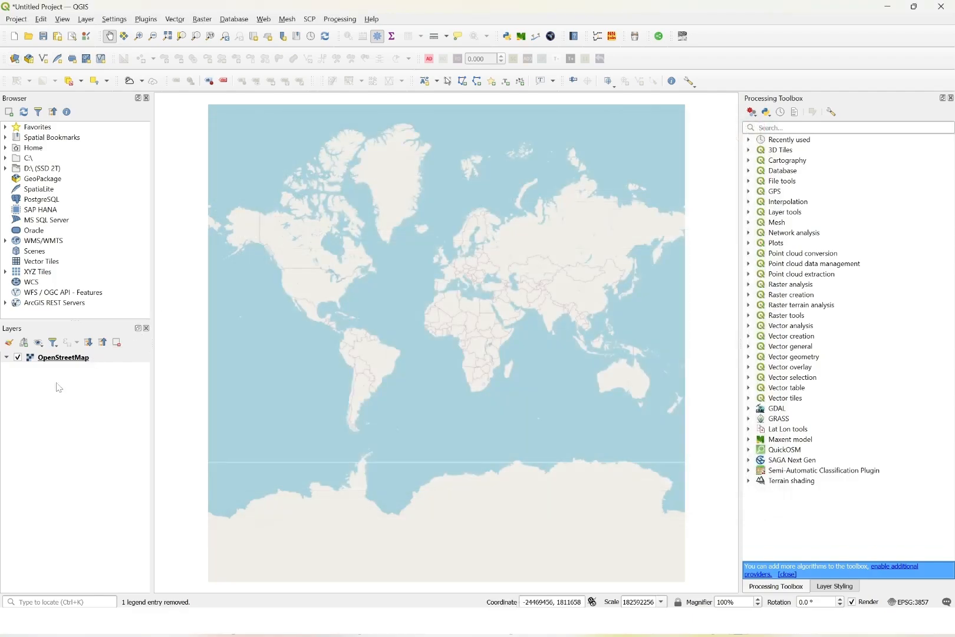
# Zoom and pan the OpenStreetMap basemap to the eastern Indonesian islands around Buru, Ambon and Seram.
pyautogui.scroll(2, 608, 356)
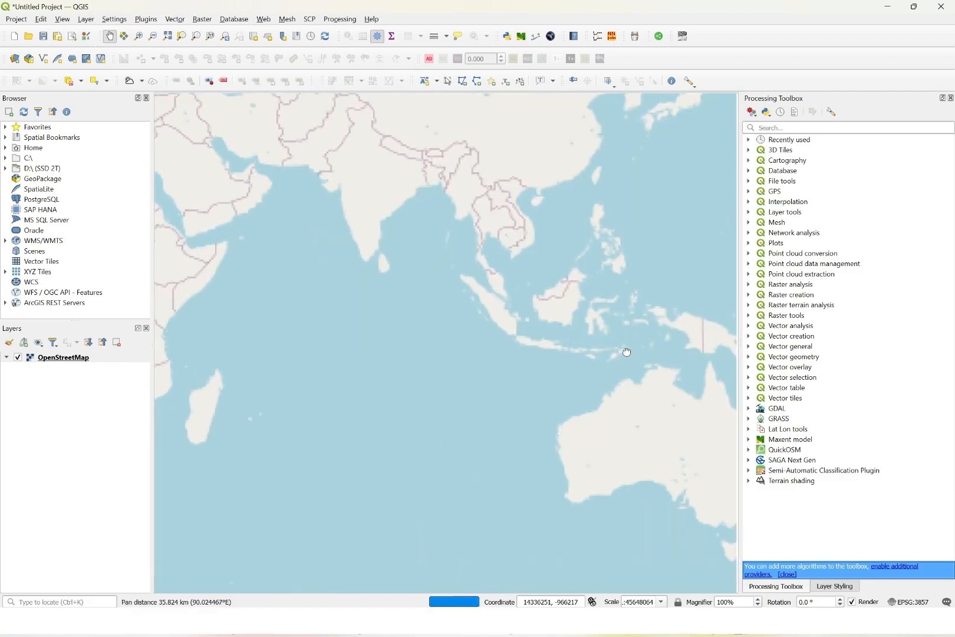
pyautogui.scroll(3, 591, 313)
pyautogui.moveTo(474, 396); pyautogui.dragTo(610, 297)
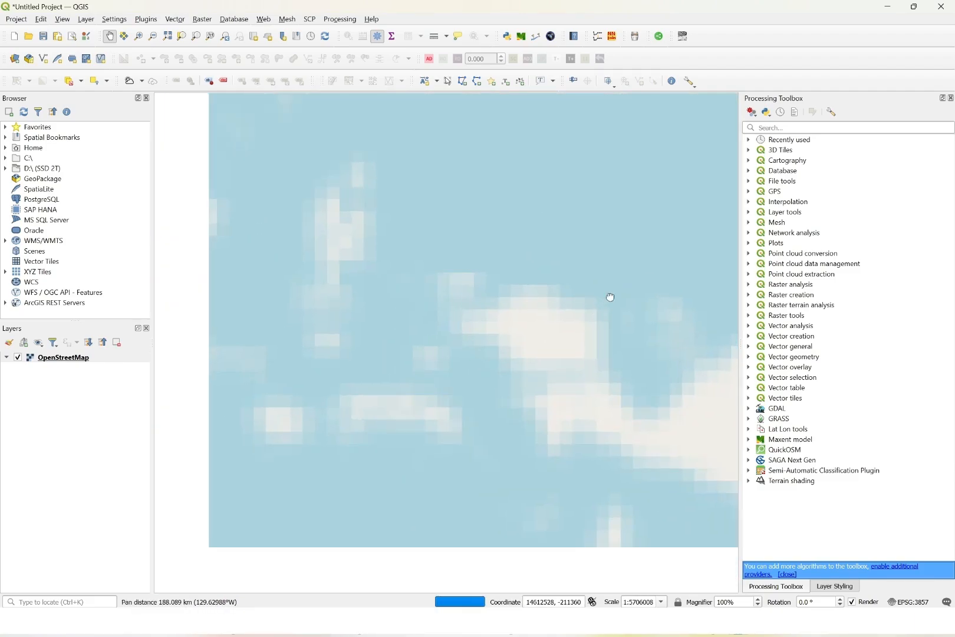
pyautogui.scroll(1, 445, 373)
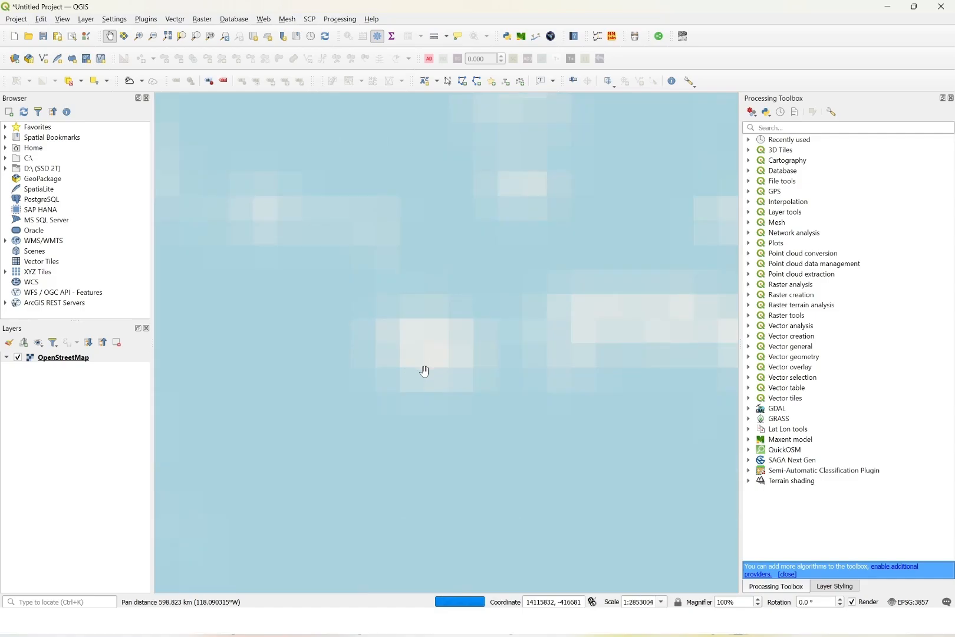
pyautogui.scroll(-1, 425, 371)
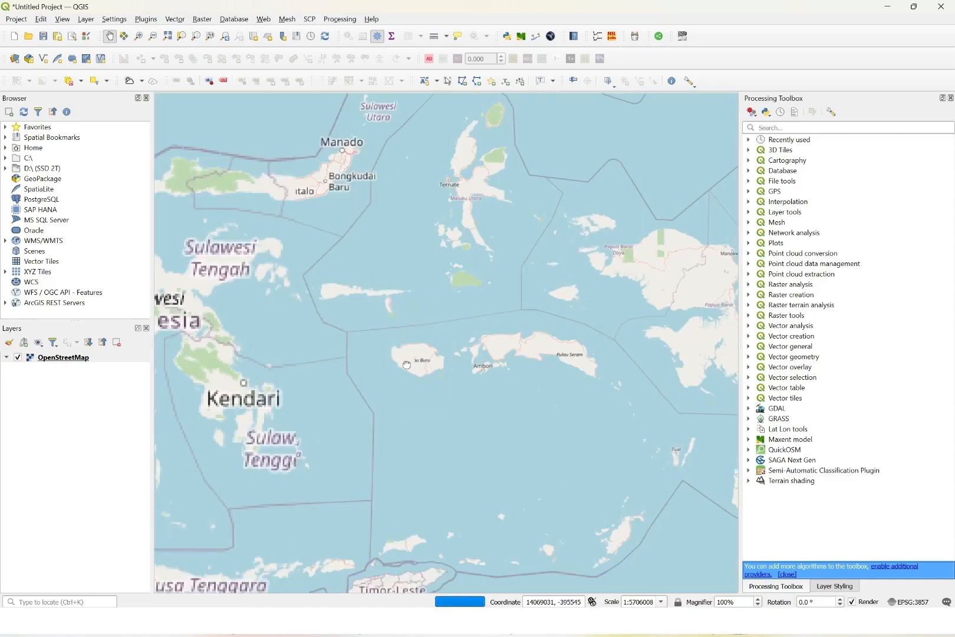
pyautogui.moveTo(406, 365); pyautogui.dragTo(443, 359)
pyautogui.scroll(1, 446, 358)
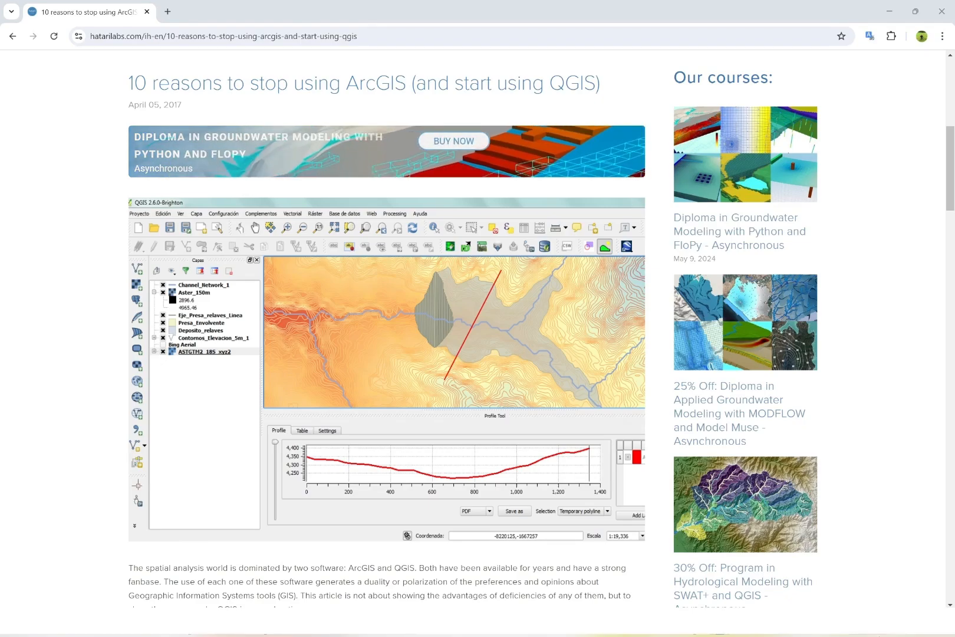
# Read through the article's ten reasons to use QGIS instead of ArcGIS, highlighting the free-components and documentation headings.
pyautogui.scroll(-10, 387, 331)
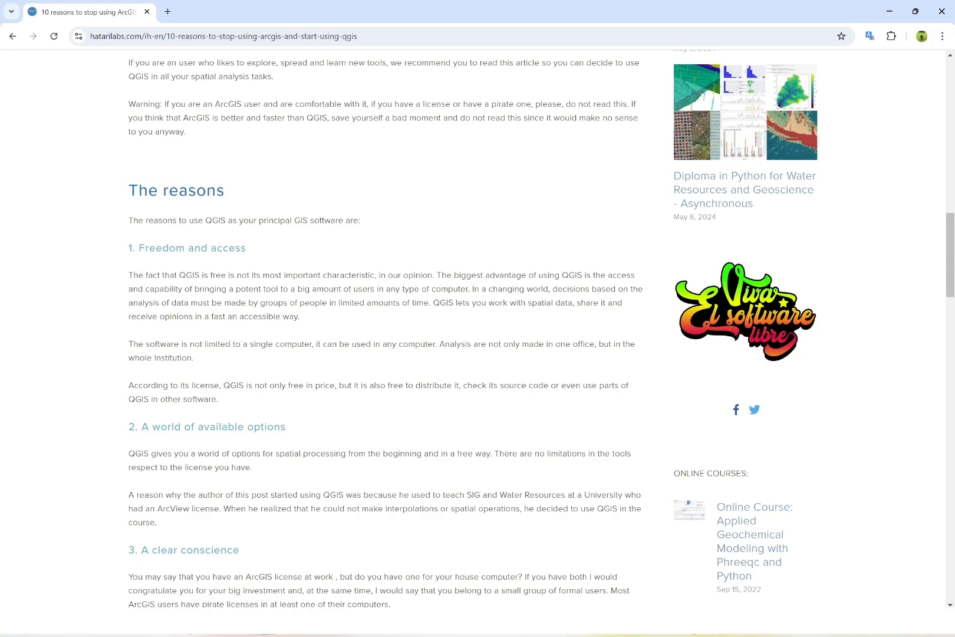
pyautogui.scroll(-5, 87, 341)
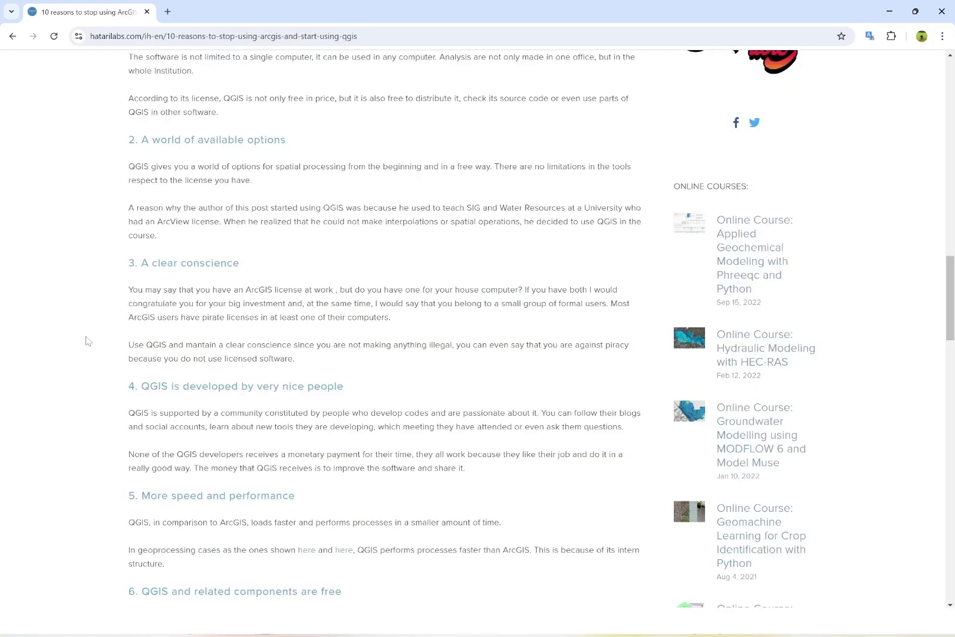
pyautogui.scroll(-1, 87, 341)
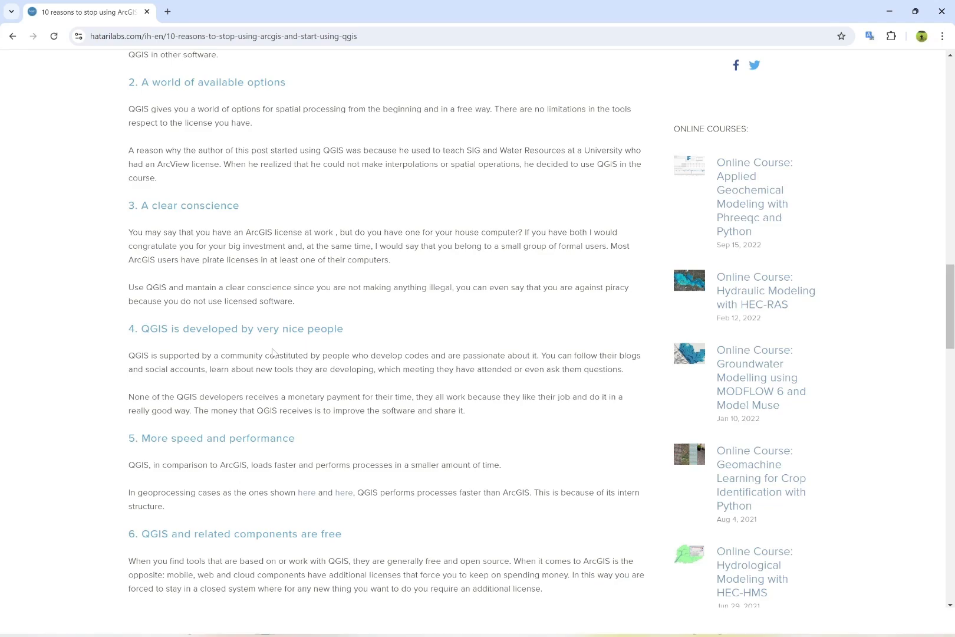
pyautogui.scroll(-2, 273, 352)
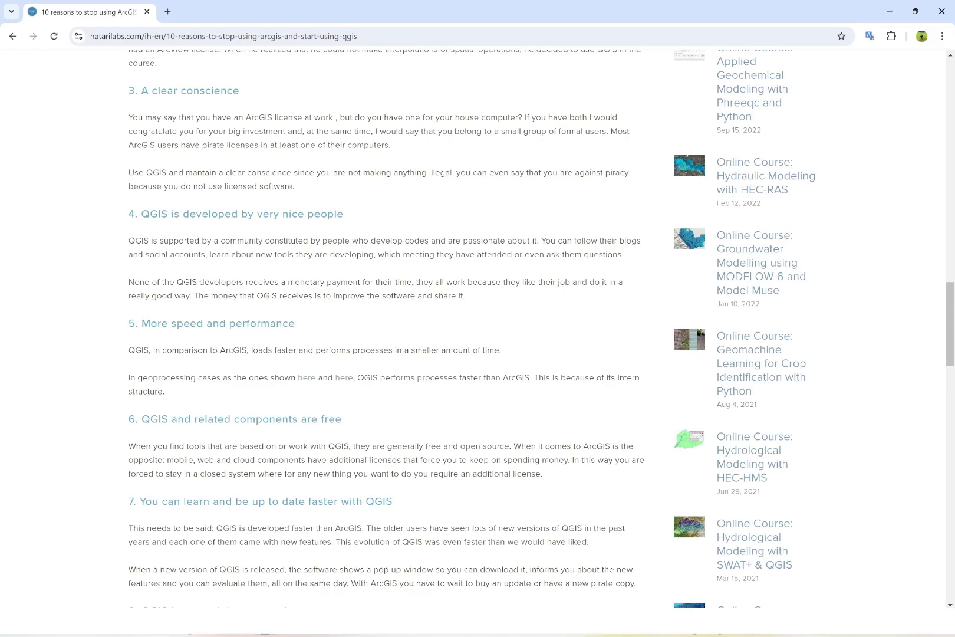
pyautogui.scroll(-4, 471, 330)
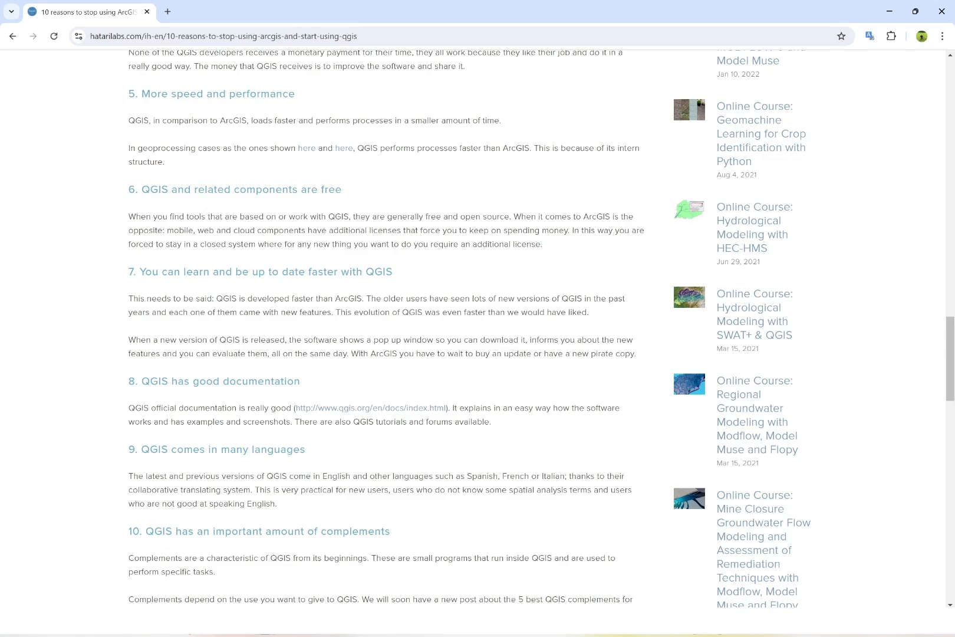
pyautogui.moveTo(197, 190); pyautogui.dragTo(335, 189)
pyautogui.click(335, 189)
pyautogui.moveTo(168, 382); pyautogui.dragTo(298, 385)
pyautogui.click(217, 388)
# Follow the article's link to the official QGIS documentation and open the QGIS Training manual for version 3.34.
pyautogui.click(348, 411)
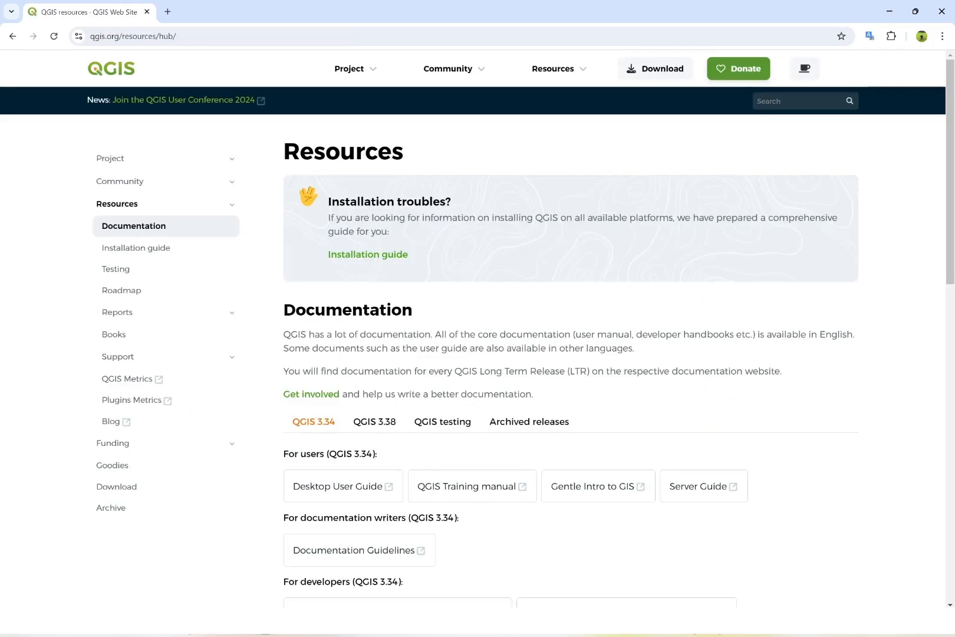
pyautogui.scroll(-2, 430, 380)
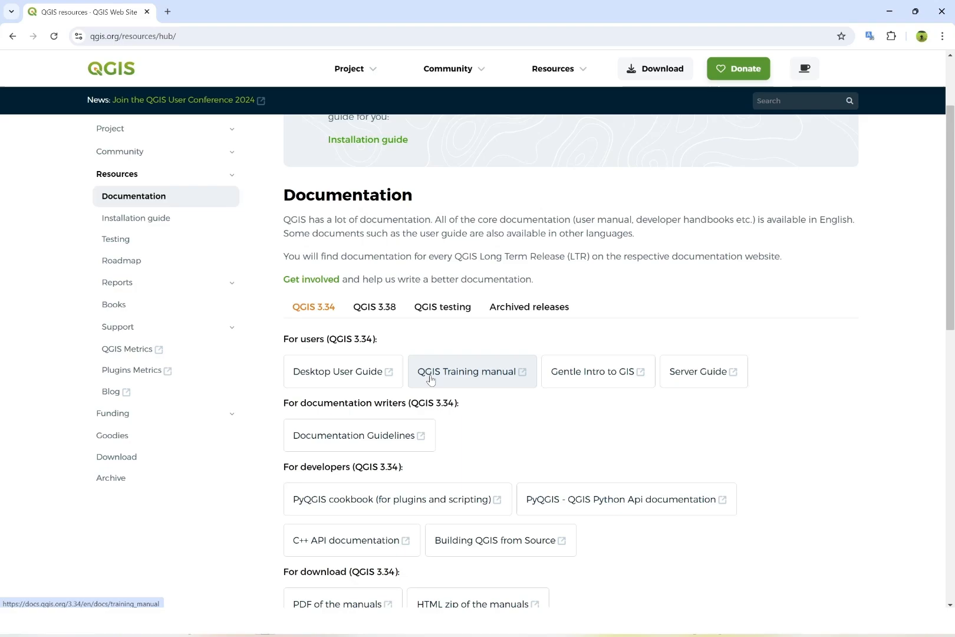
pyautogui.click(474, 377)
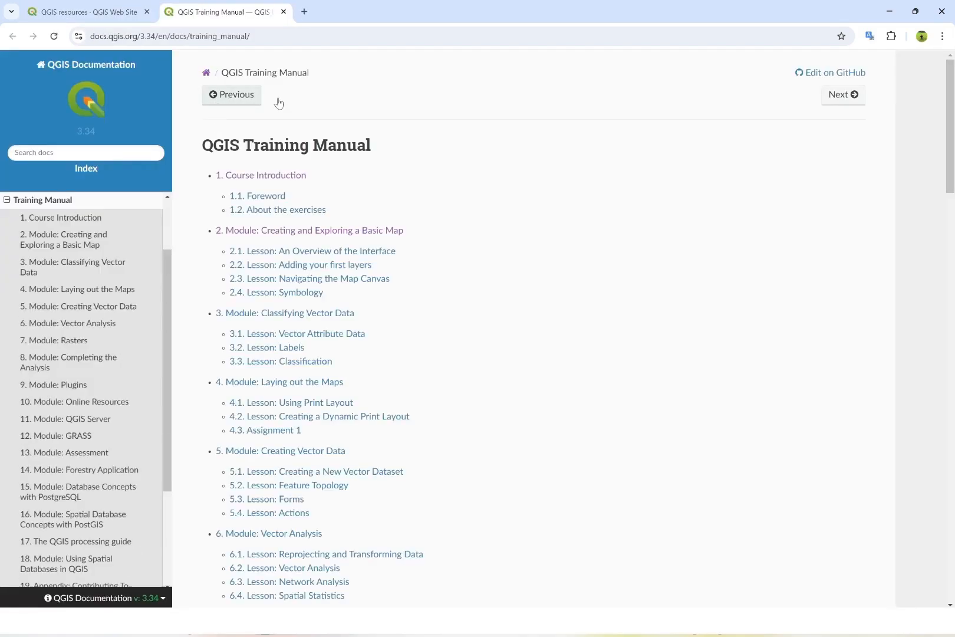
# Look over the module and lesson list of the QGIS Training Manual, from Course Introduction to Forestry Application.
pyautogui.scroll(-1, 185, 248)
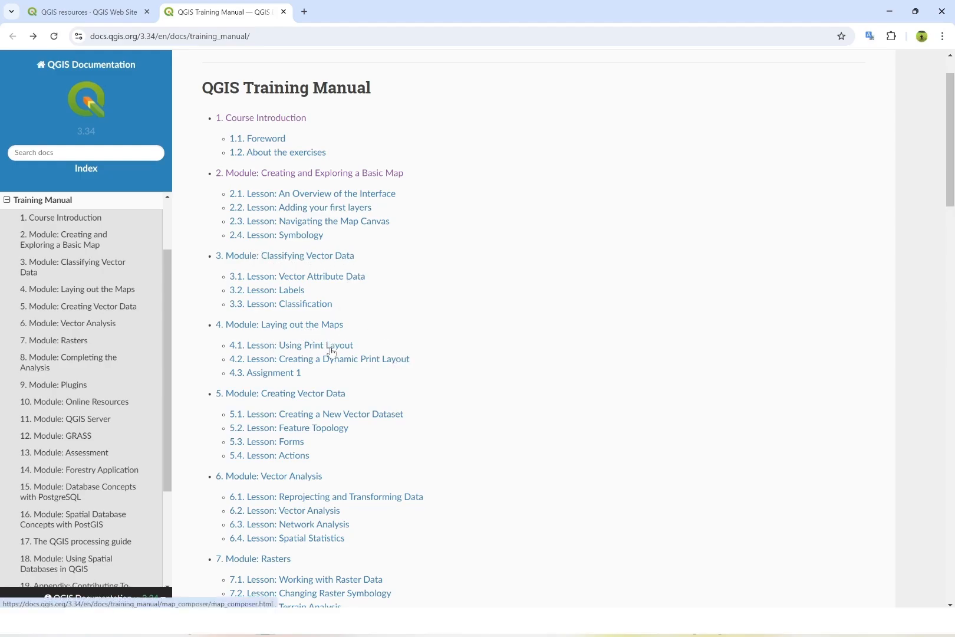
pyautogui.scroll(-1, 514, 410)
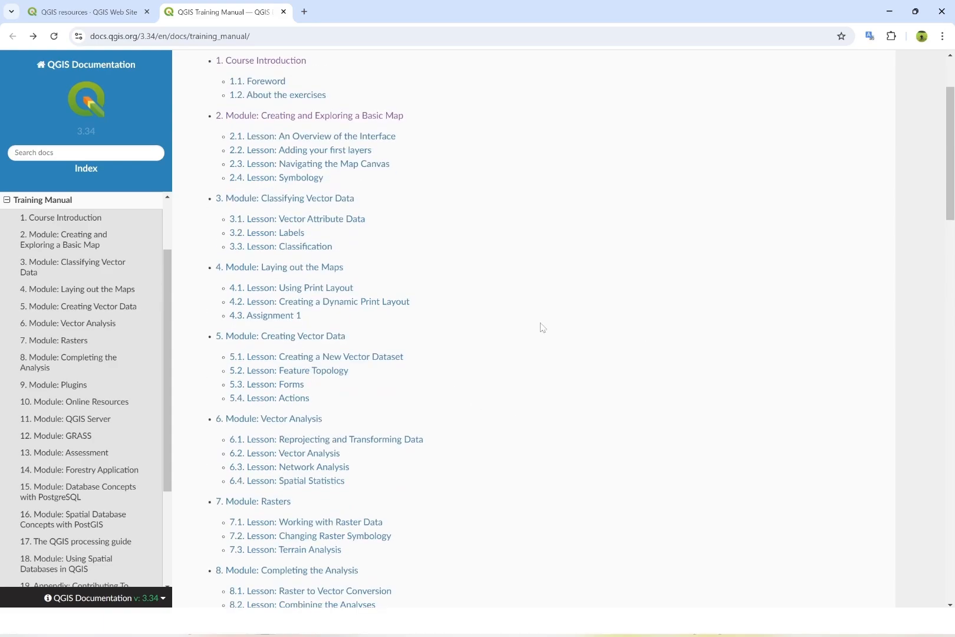
pyautogui.scroll(-8, 505, 460)
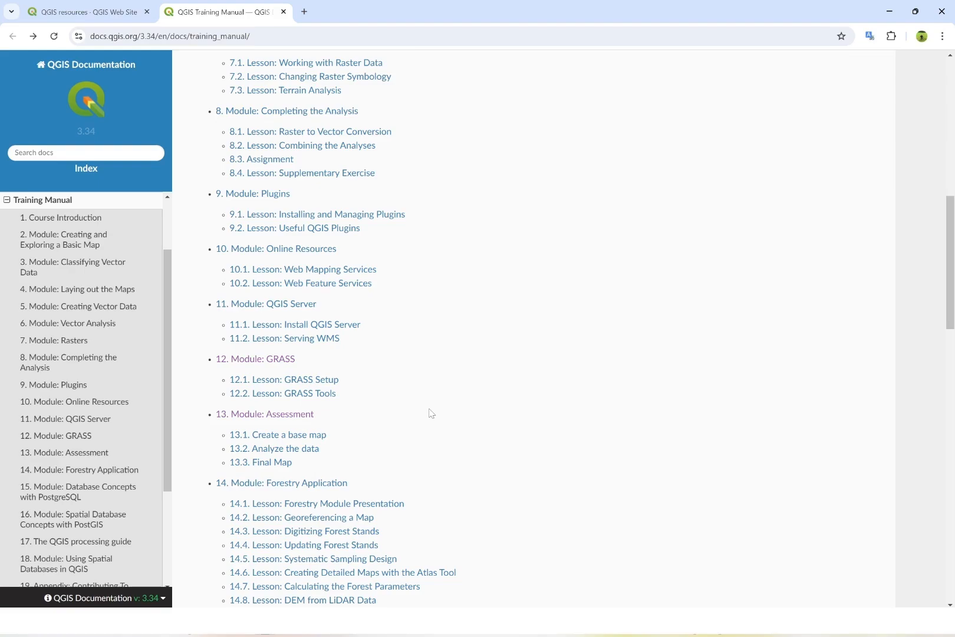
pyautogui.scroll(9, 448, 378)
pyautogui.scroll(-1, 467, 347)
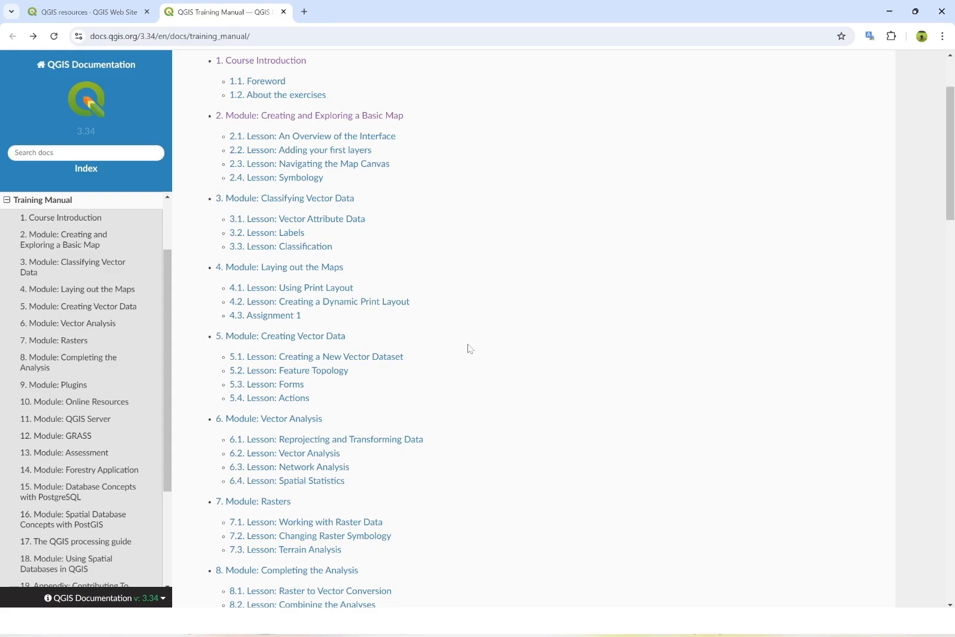
pyautogui.scroll(1, 469, 347)
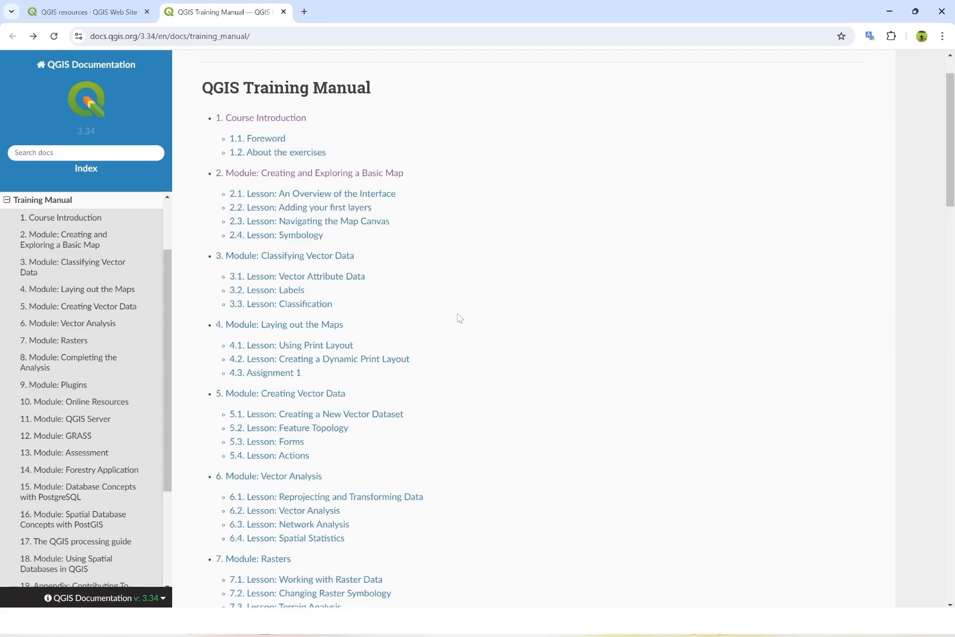